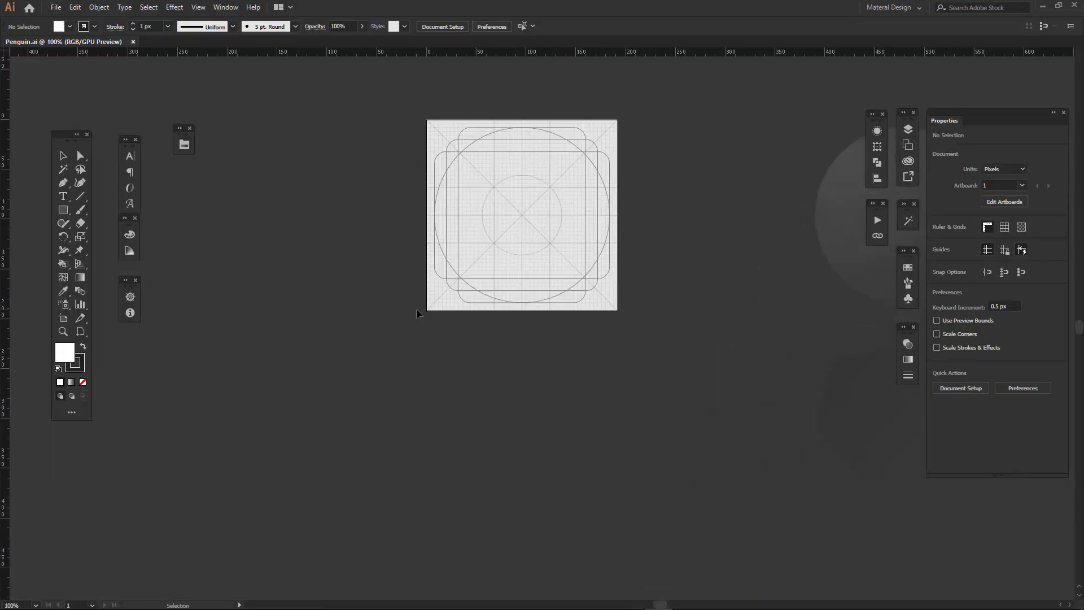
# Pick the Rectangle tool and zoom the keyline-grid artboard to 150%.
pyautogui.press('m')
pyautogui.hotkey('ctrl', '+')
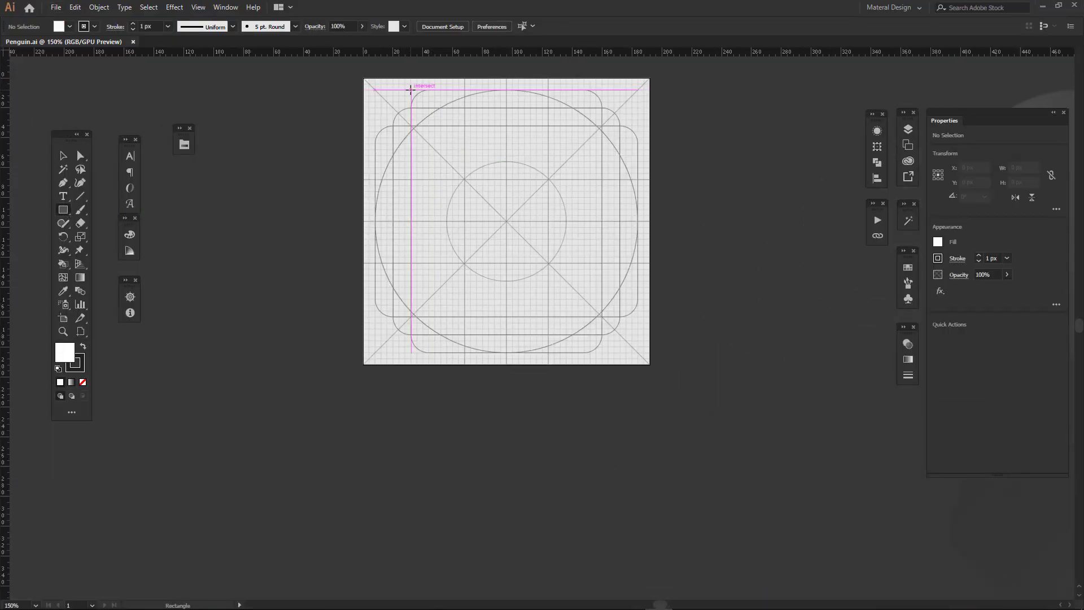
# Draw a 128 × 176 px rectangle from the top-left keyline corner with no fill.
pyautogui.moveTo(411, 89); pyautogui.dragTo(603, 352)
pyautogui.press('a')
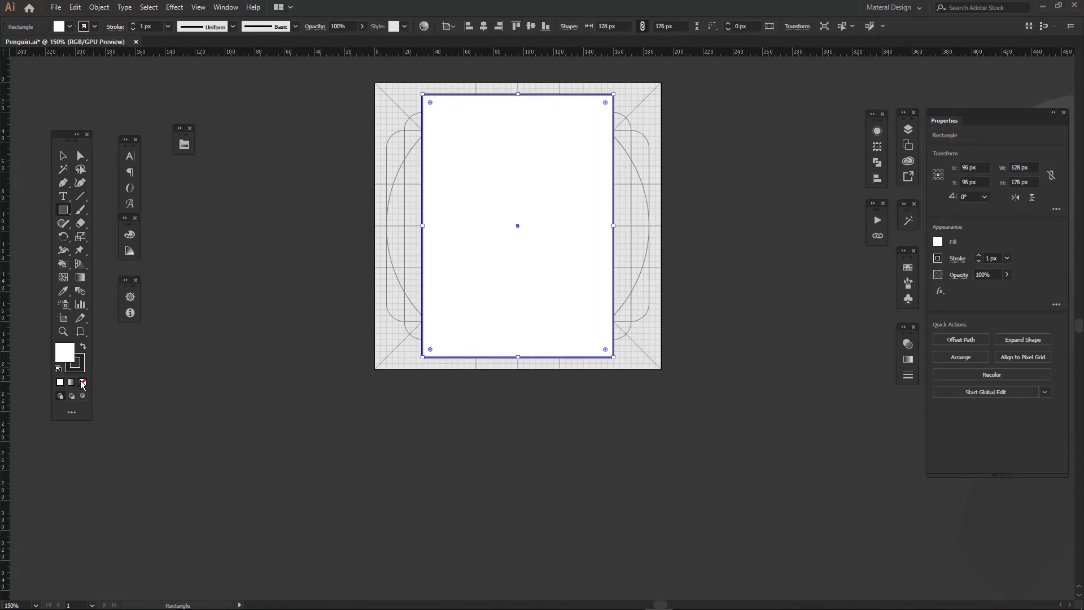
pyautogui.click(83, 383)
pyautogui.write('24')
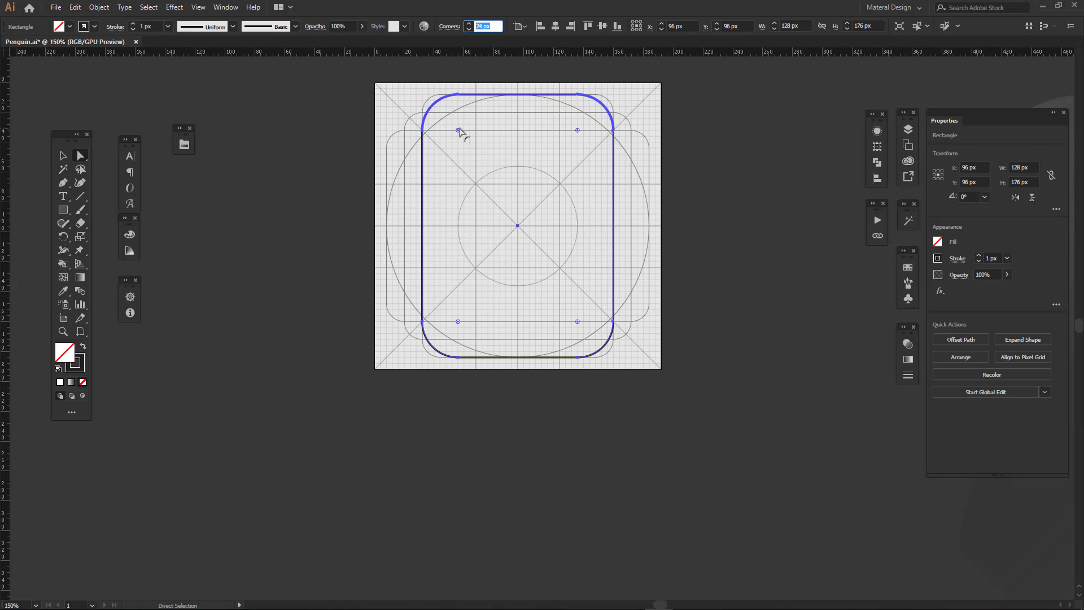
# Set the top-right and bottom-left corners to 0 px and the top-left and bottom-right corners to 57.3 px.
pyautogui.moveTo(613, 117); pyautogui.dragTo(670, 90)
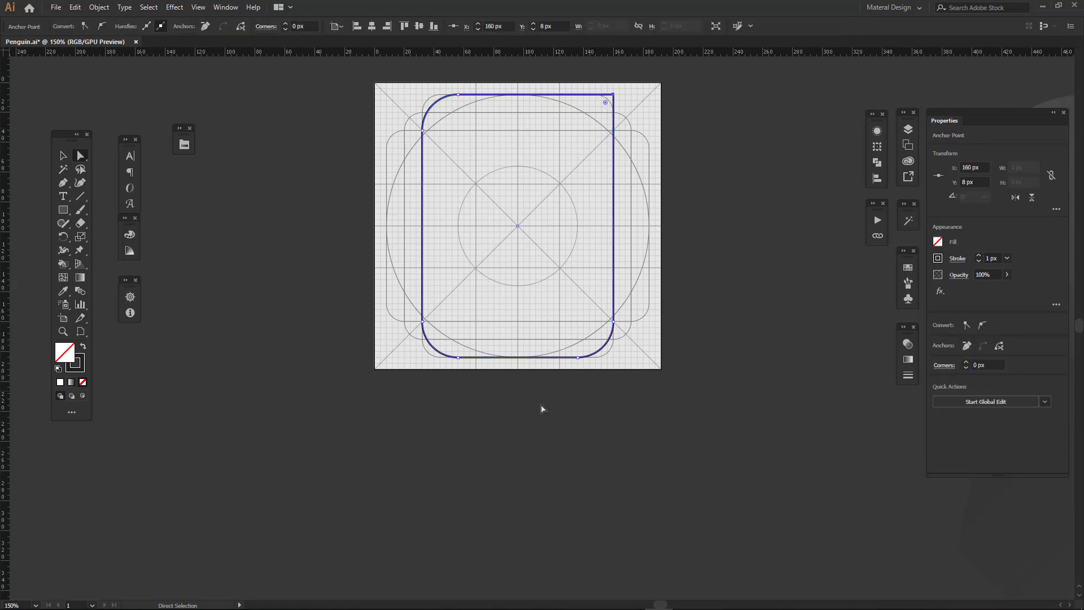
pyautogui.moveTo(461, 327); pyautogui.dragTo(378, 419)
pyautogui.click(410, 435)
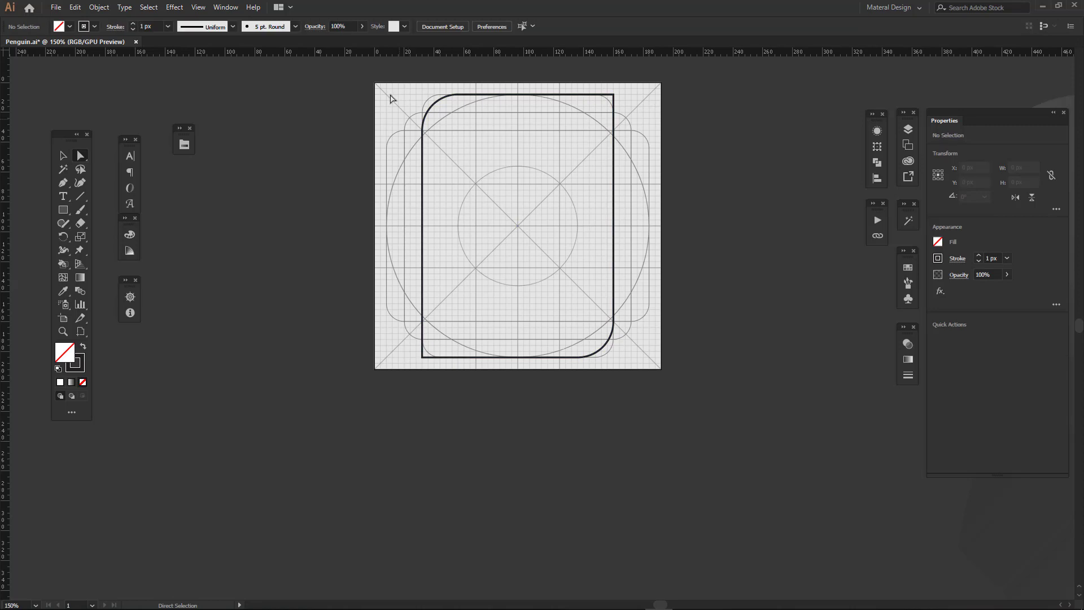
pyautogui.moveTo(662, 426); pyautogui.dragTo(569, 314)
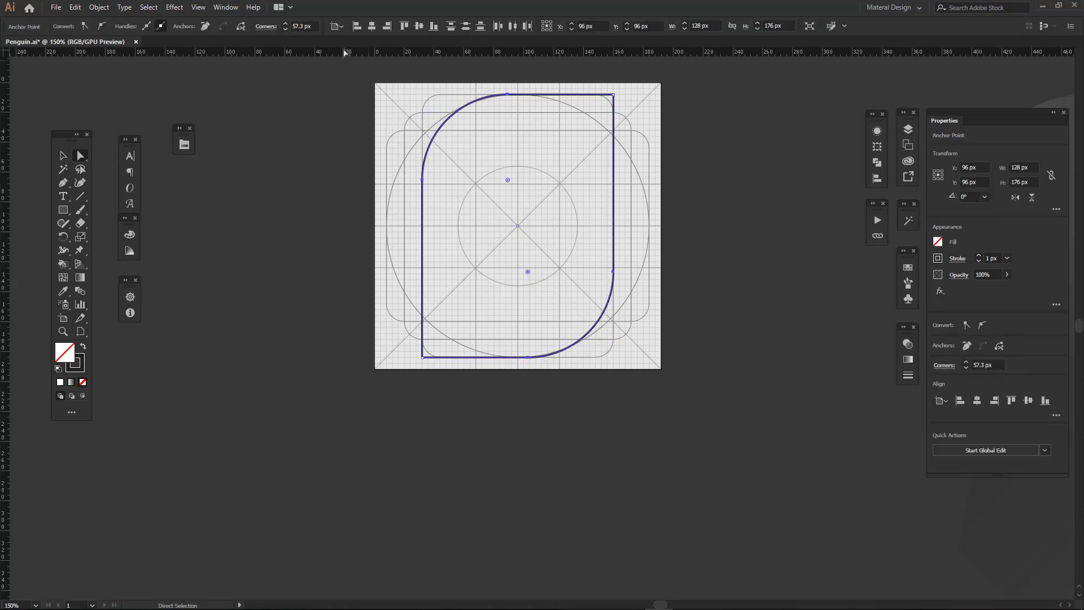
pyautogui.click(228, 234)
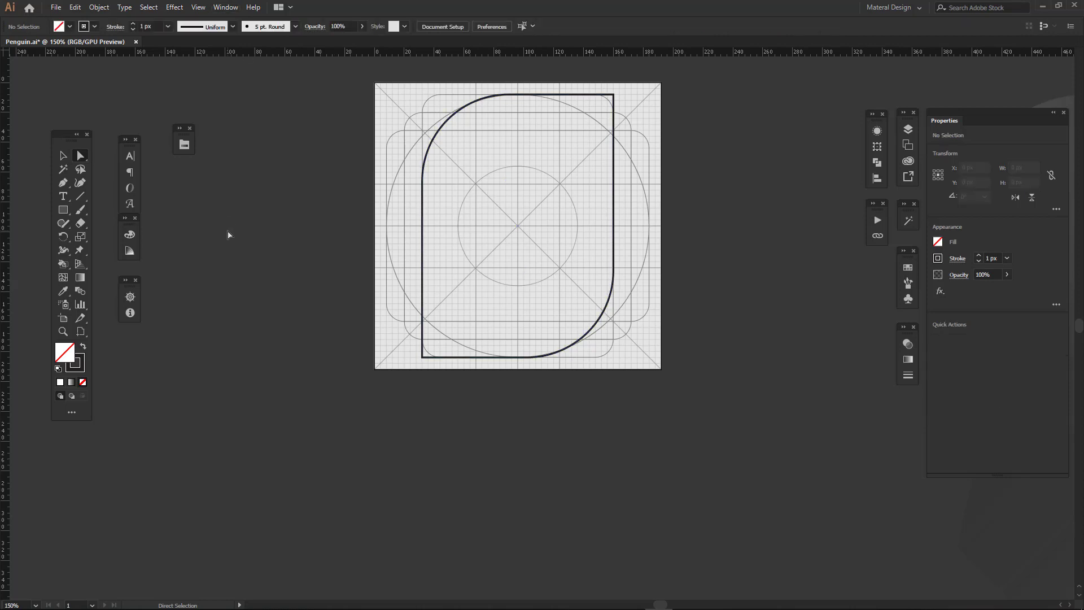
# Draw a 45° diagonal line from the body's bottom-left corner to its top-right corner.
pyautogui.moveTo(422, 357); pyautogui.dragTo(708, 96)
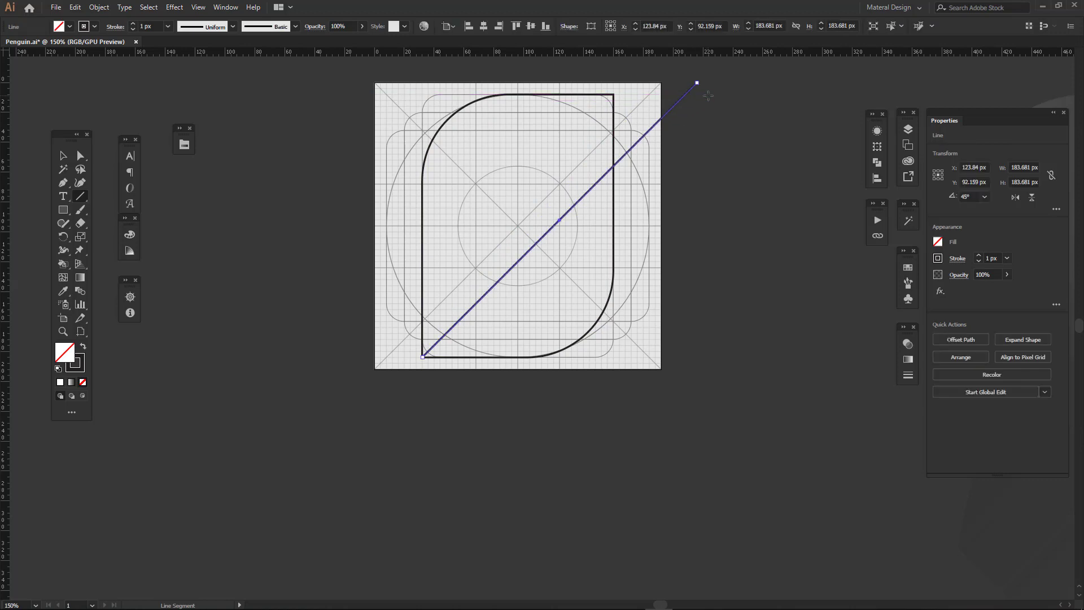
pyautogui.press('a')
pyautogui.moveTo(696, 83); pyautogui.dragTo(613, 94)
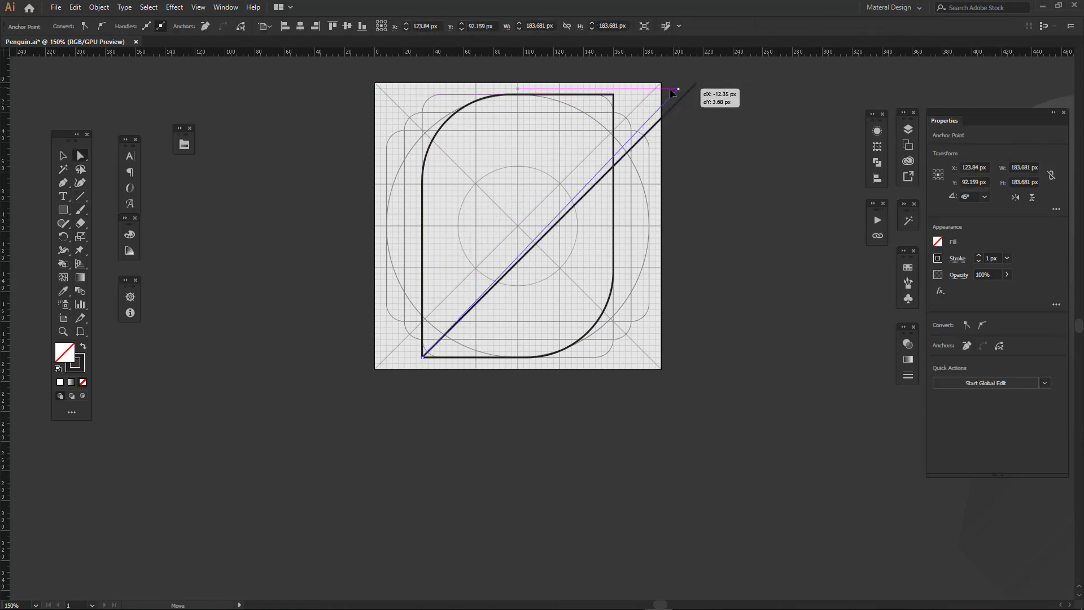
pyautogui.click(614, 95)
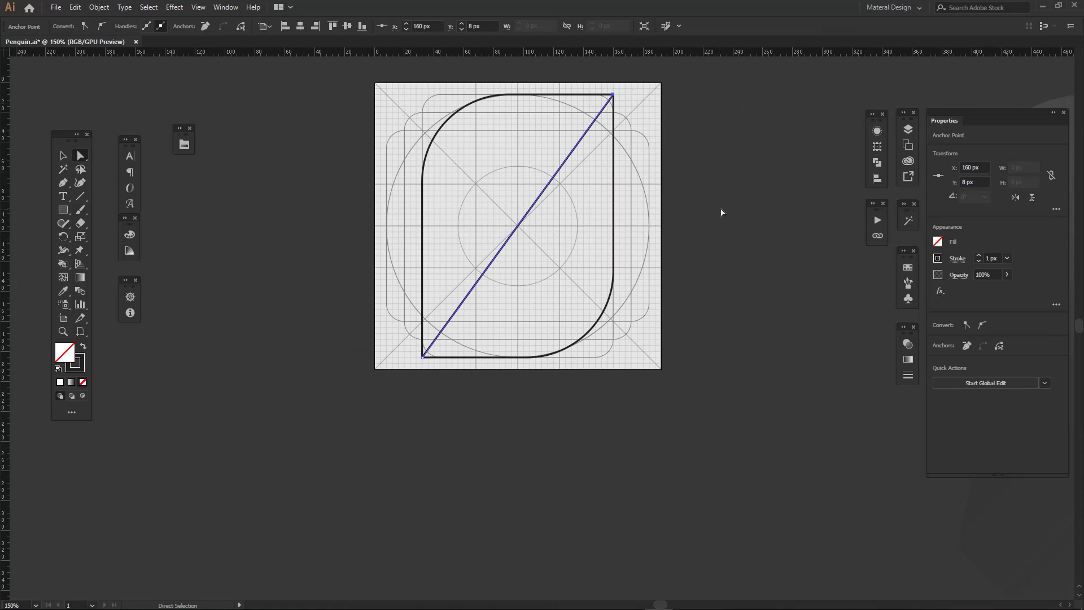
# Divide the body along the line and shrink the belly piece slightly.
pyautogui.press('v')
pyautogui.hotkey('ctrl', 'a')
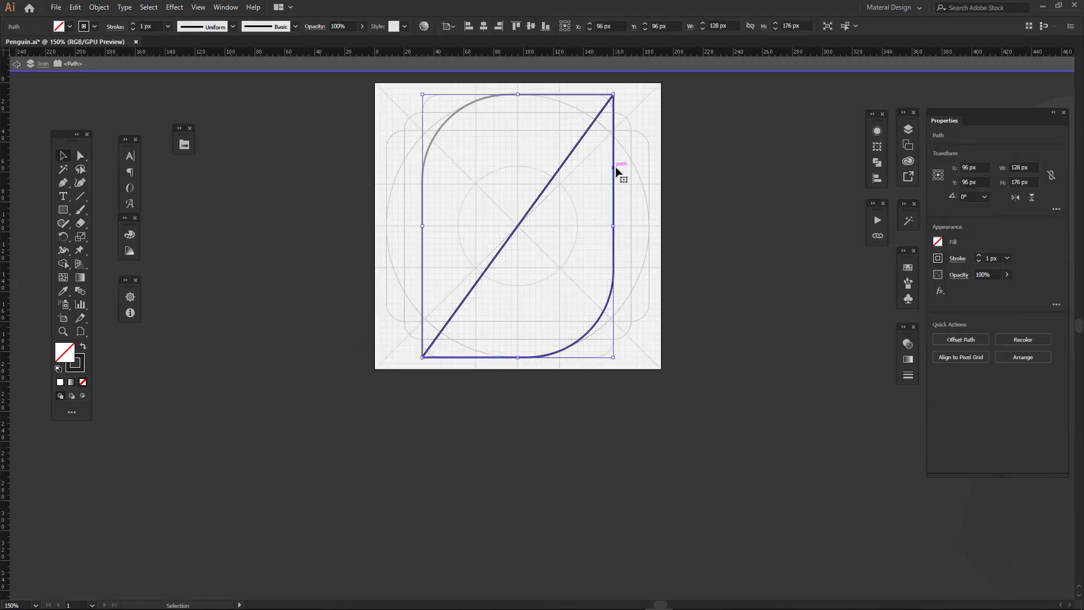
pyautogui.moveTo(613, 95)
pyautogui.mouseDown()
pyautogui.moveTo(598, 139)
pyautogui.moveTo(612, 126)
pyautogui.mouseUp()
pyautogui.click(685, 262)
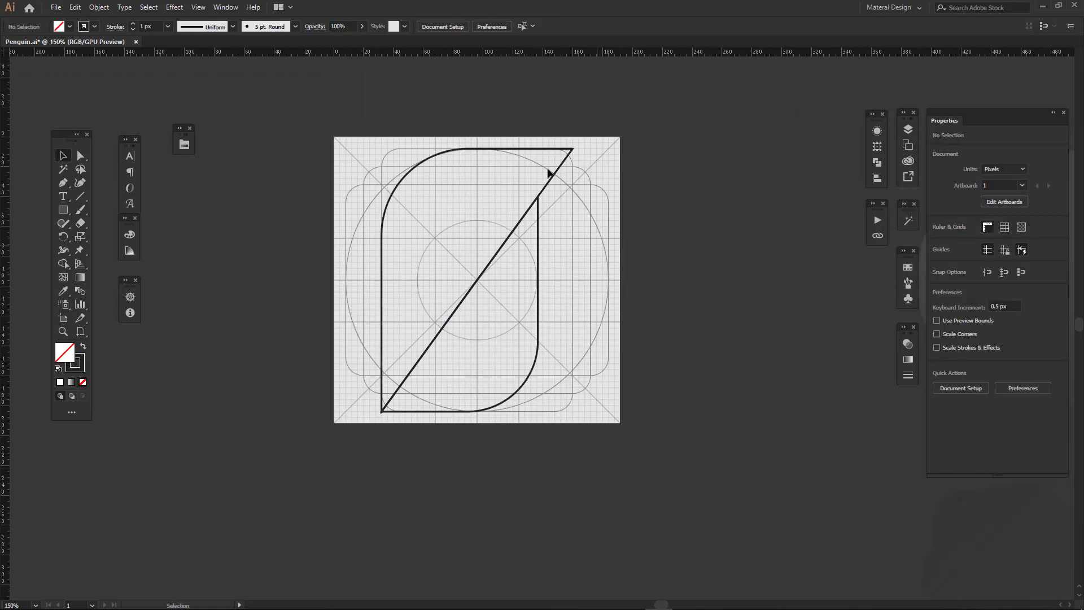
# Fill the back piece dark slate and the belly piece white with no stroke.
pyautogui.click(549, 173)
pyautogui.click(184, 145)
pyautogui.click(273, 319)
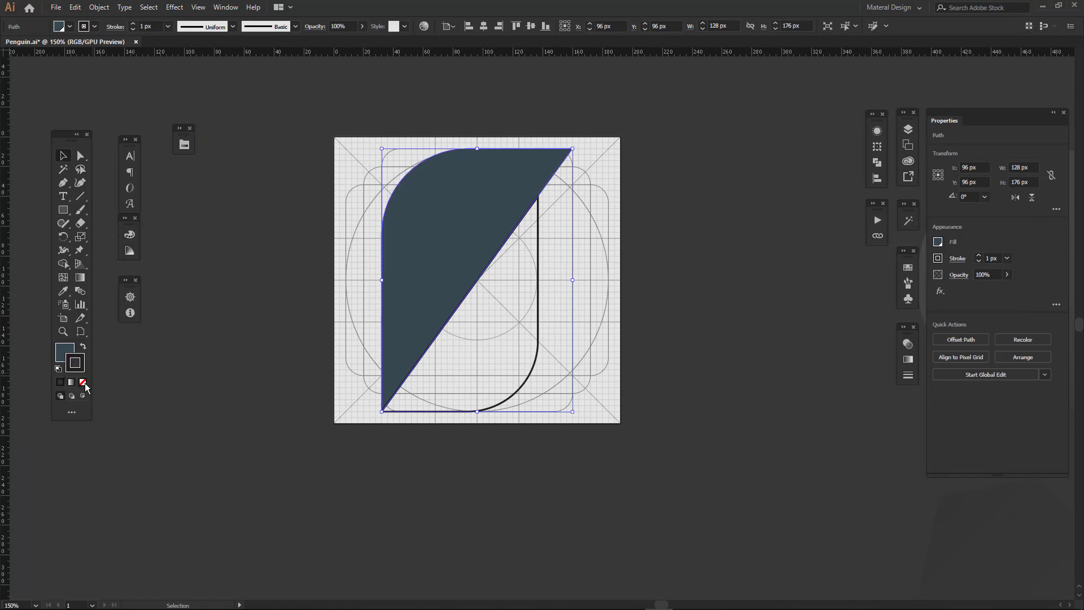
pyautogui.click(537, 282)
pyautogui.click(184, 144)
pyautogui.click(222, 322)
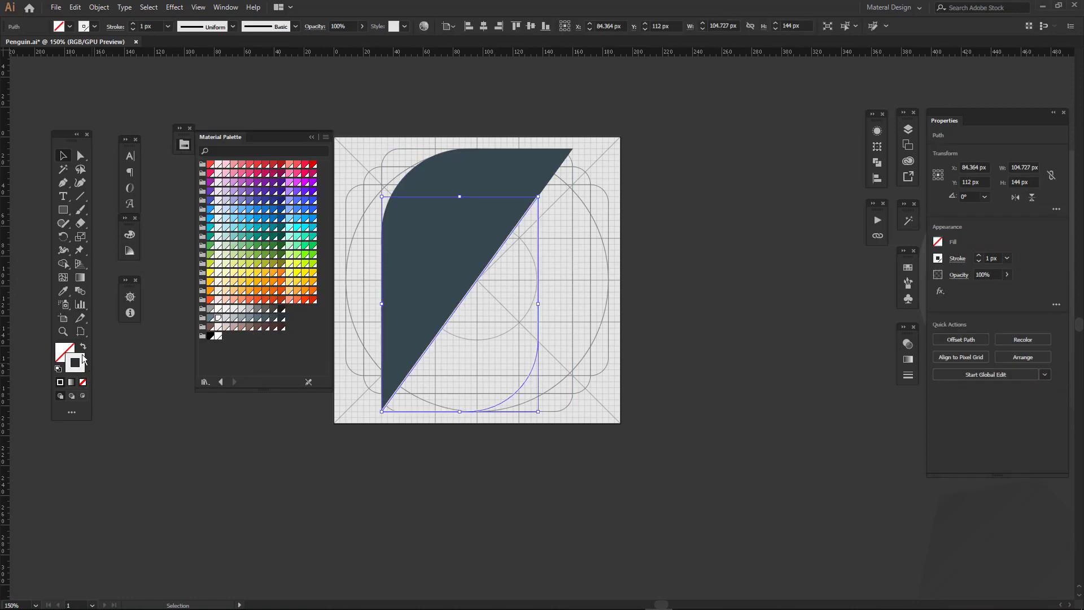
pyautogui.click(262, 405)
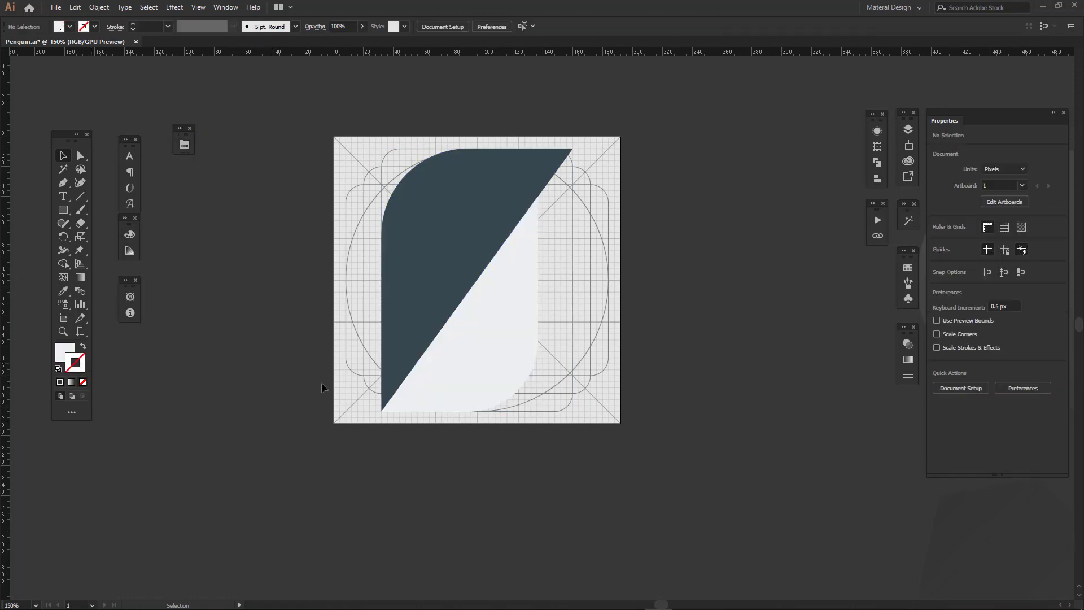
pyautogui.moveTo(321, 382); pyautogui.dragTo(295, 307)
# Draw a white circle and a smaller concentric circle beside the artboard.
pyautogui.press('l')
pyautogui.moveTo(220, 249); pyautogui.dragTo(293, 323)
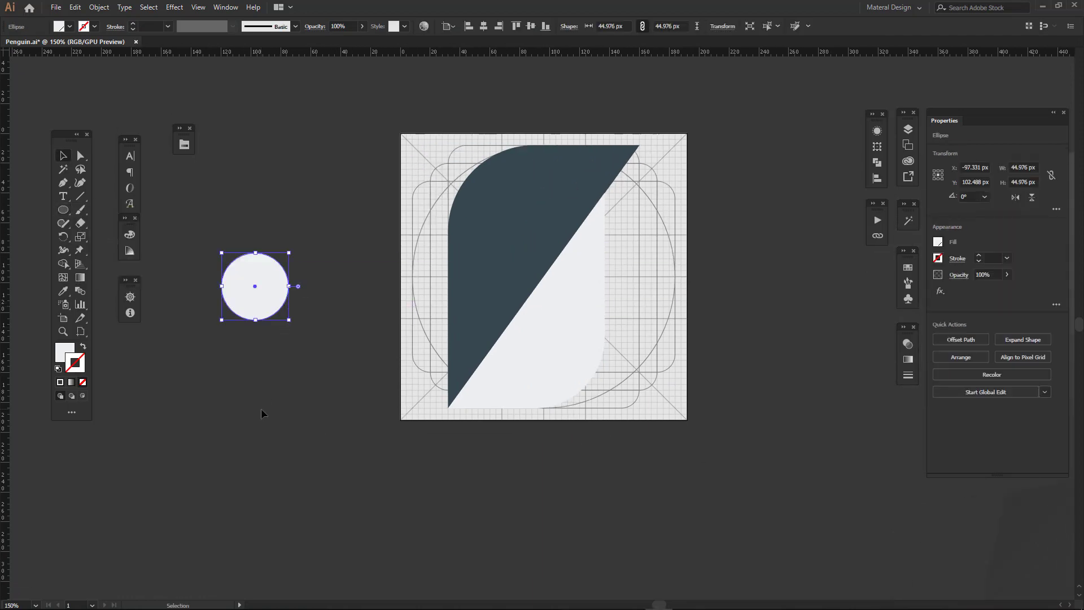
pyautogui.hotkey('ctrl', '+')
pyautogui.moveTo(363, 270)
pyautogui.mouseDown()
pyautogui.moveTo(389, 306)
pyautogui.moveTo(266, 310)
pyautogui.moveTo(667, 203)
pyautogui.moveTo(630, 176)
pyautogui.mouseUp()
# Position the eye circles on the head and select them together with the body.
pyautogui.hotkey('ctrl', '+')
pyautogui.hotkey('ctrl', '+')
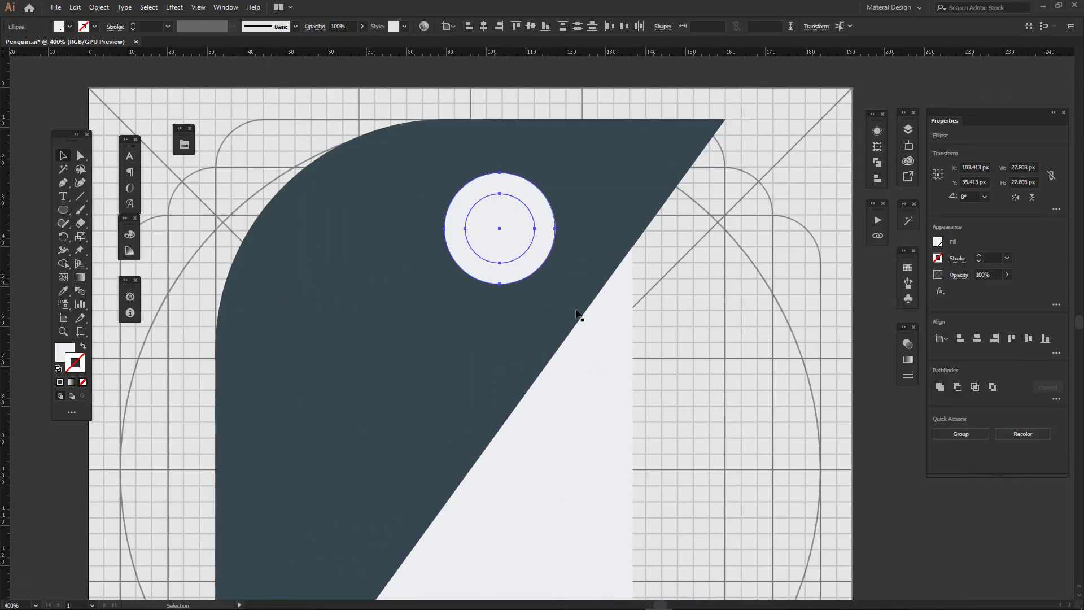
pyautogui.hotkey('ctrl', 'y')
pyautogui.moveTo(541, 265)
pyautogui.mouseDown()
pyautogui.moveTo(528, 272)
pyautogui.moveTo(570, 290)
pyautogui.mouseUp()
pyautogui.hotkey('ctrl', '+')
pyautogui.hotkey('ctrl', '+')
pyautogui.hotkey('ctrl', 'y')
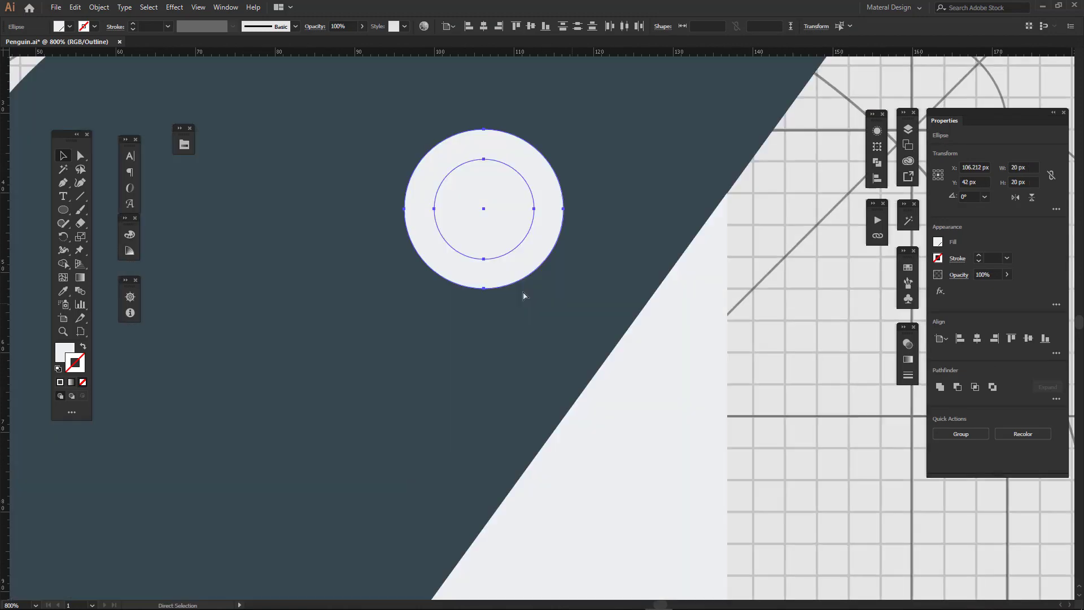
pyautogui.hotkey('ctrl', '-')
pyautogui.hotkey('ctrl', '-')
pyautogui.hotkey('ctrl', '-')
pyautogui.keyDown('shift'); pyautogui.click(522, 228); pyautogui.keyUp('shift')
pyautogui.hotkey('ctrl', '-')
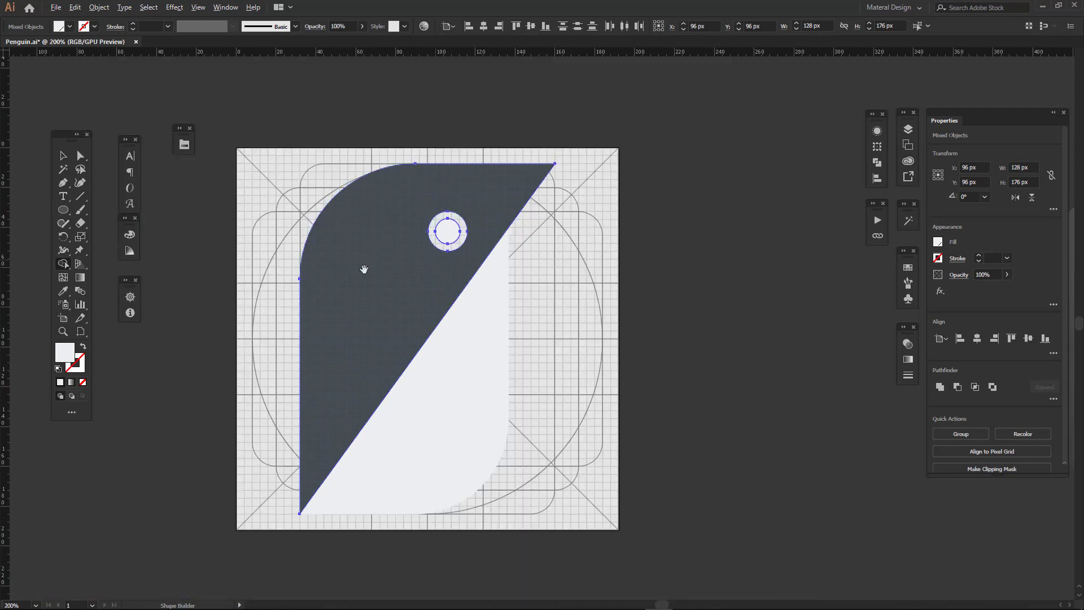
# Fill the eye's centre with a dark Material Palette colour.
pyautogui.click(315, 290)
pyautogui.click(520, 162)
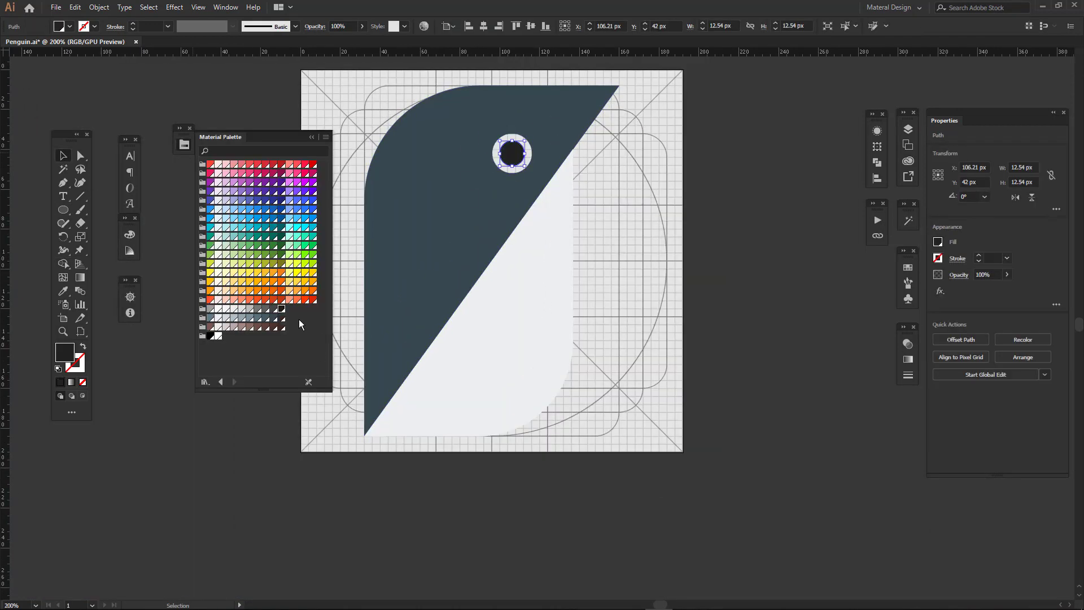
pyautogui.click(260, 466)
pyautogui.click(521, 289)
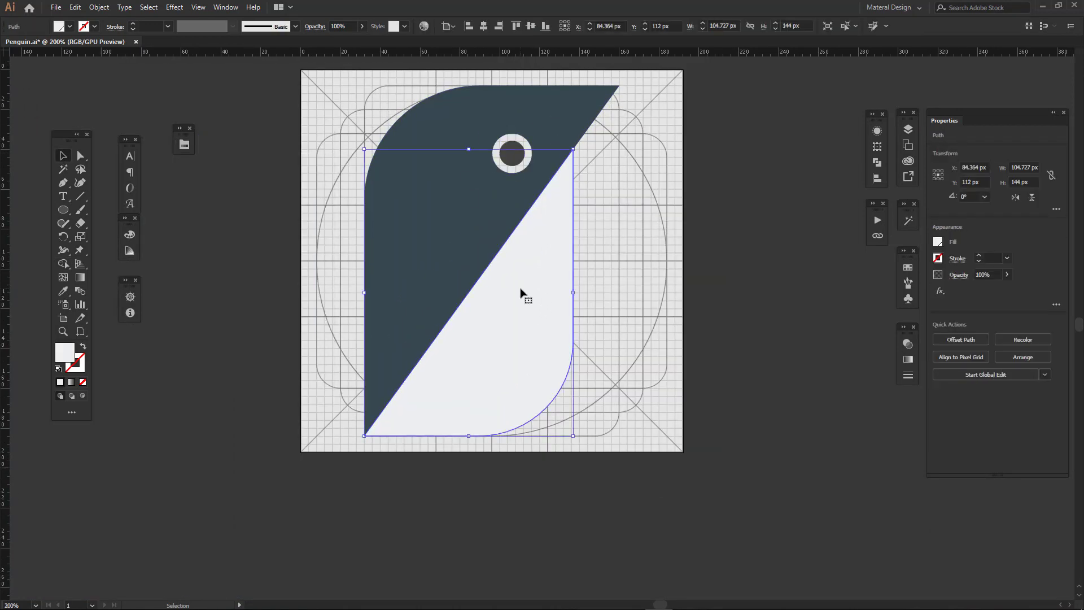
# Draw a pen-tool shape along the belly edge and head, then combine it with the belly.
pyautogui.press('p')
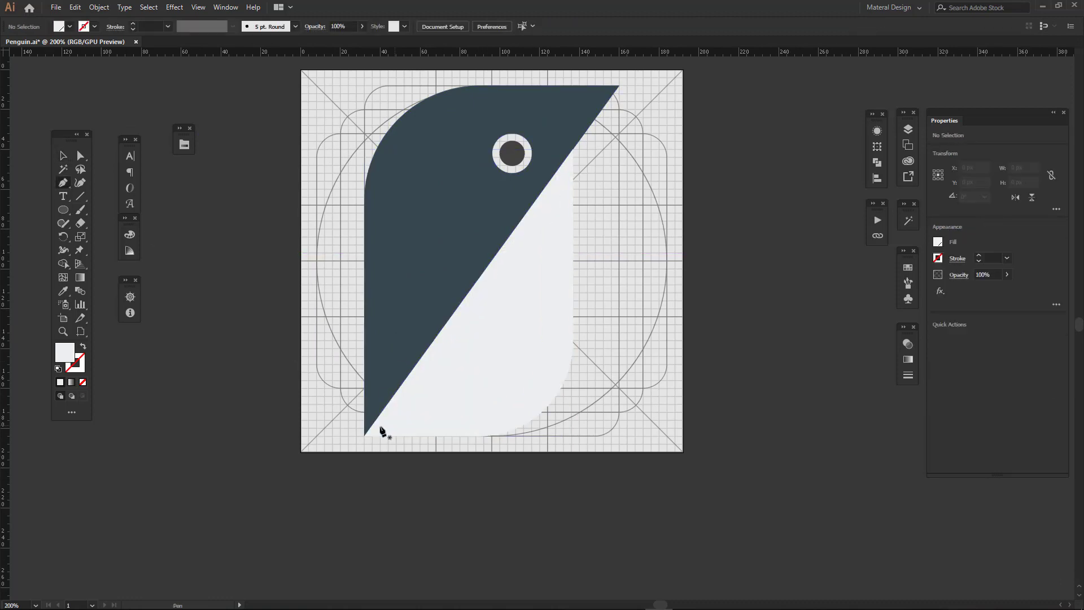
pyautogui.click(365, 436)
pyautogui.click(364, 204)
pyautogui.click(496, 102)
pyautogui.click(558, 125)
pyautogui.click(573, 148)
pyautogui.press('v')
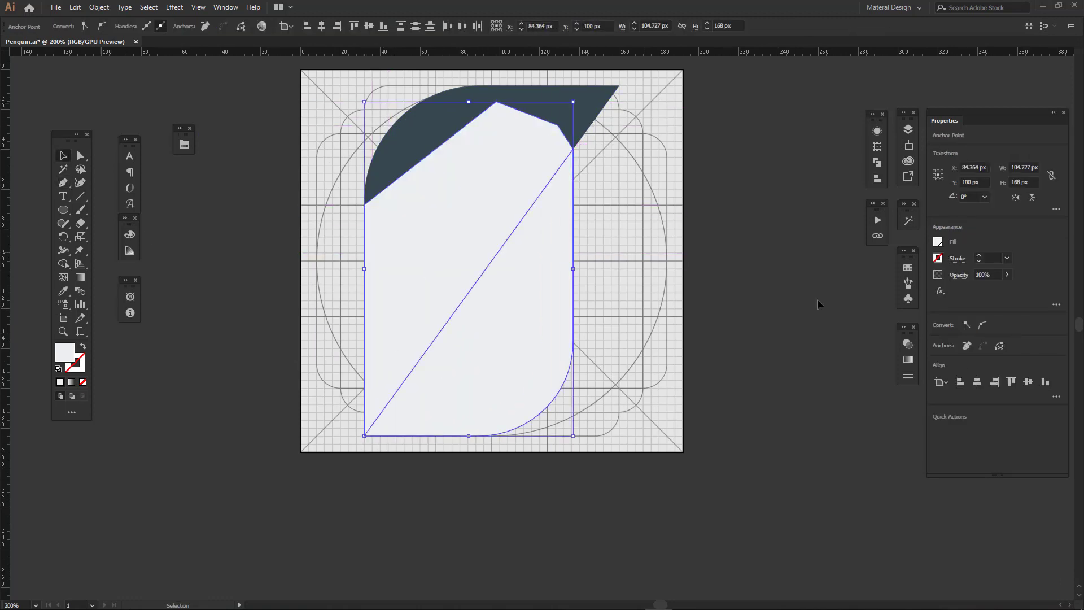
pyautogui.click(877, 163)
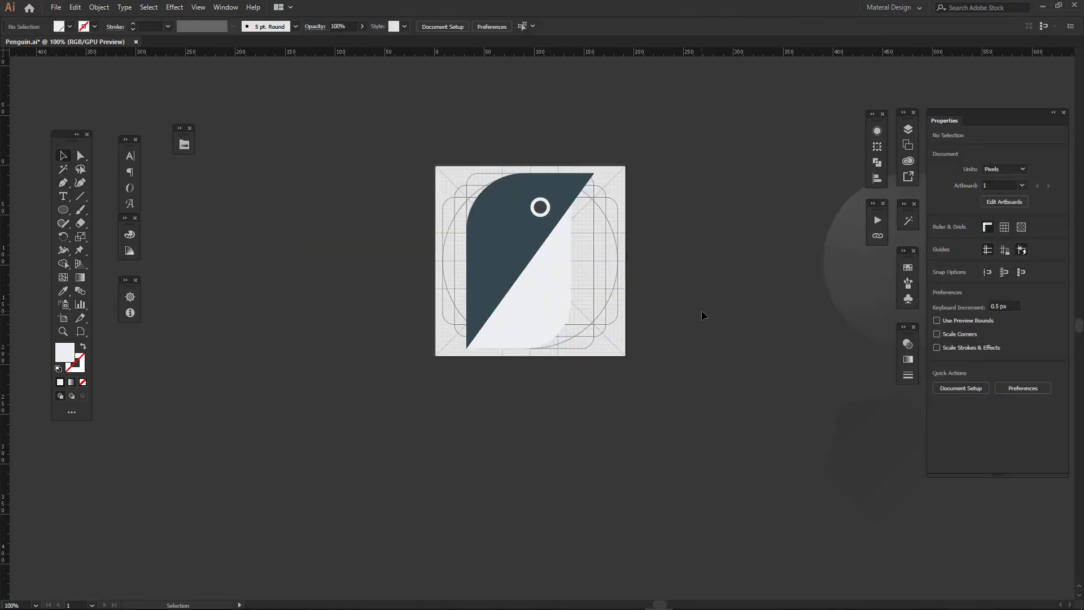
# Fill the enlarged belly shape light blue-grey.
pyautogui.click(542, 283)
pyautogui.click(184, 144)
pyautogui.click(213, 310)
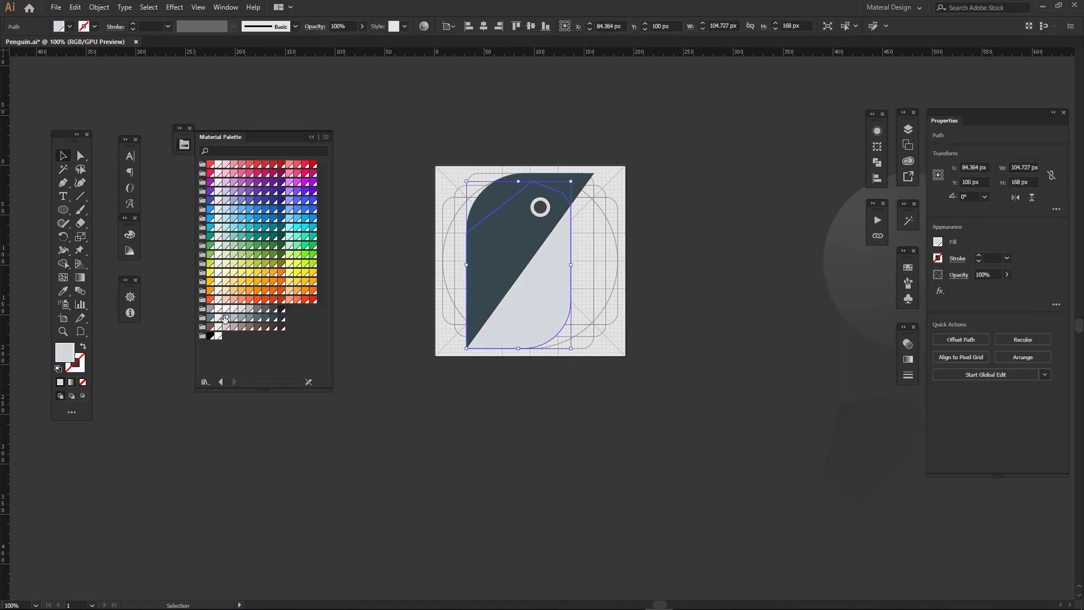
pyautogui.click(566, 446)
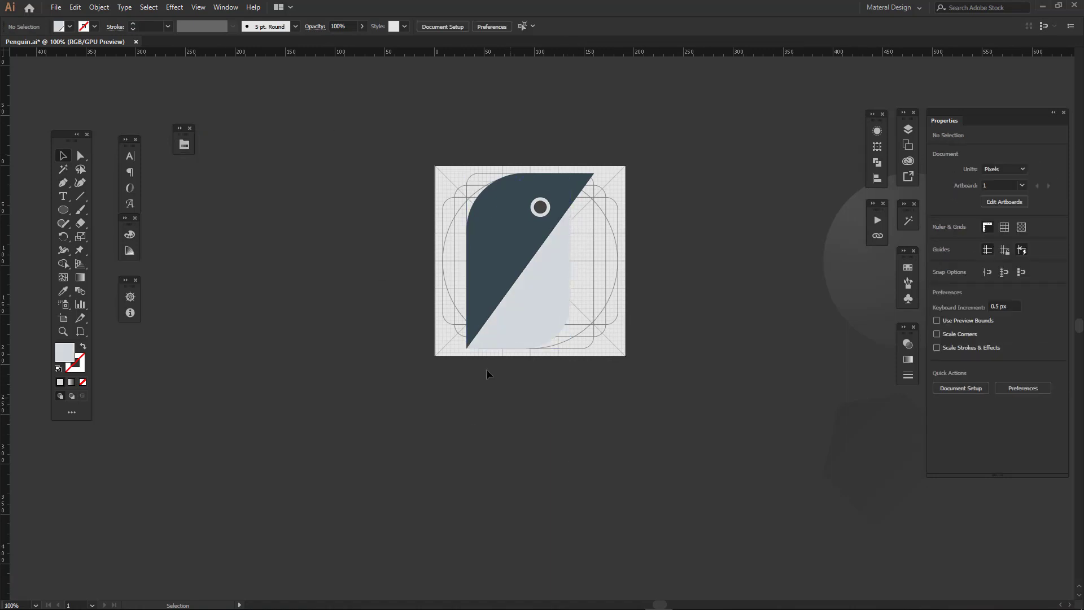
# Zoom in on the eye and remove the spare dark pupil circle.
pyautogui.scroll(1, 489, 375)
pyautogui.click(552, 368)
pyautogui.click(654, 363)
pyautogui.scroll(2, 530, 183)
pyautogui.moveTo(508, 178); pyautogui.dragTo(514, 269)
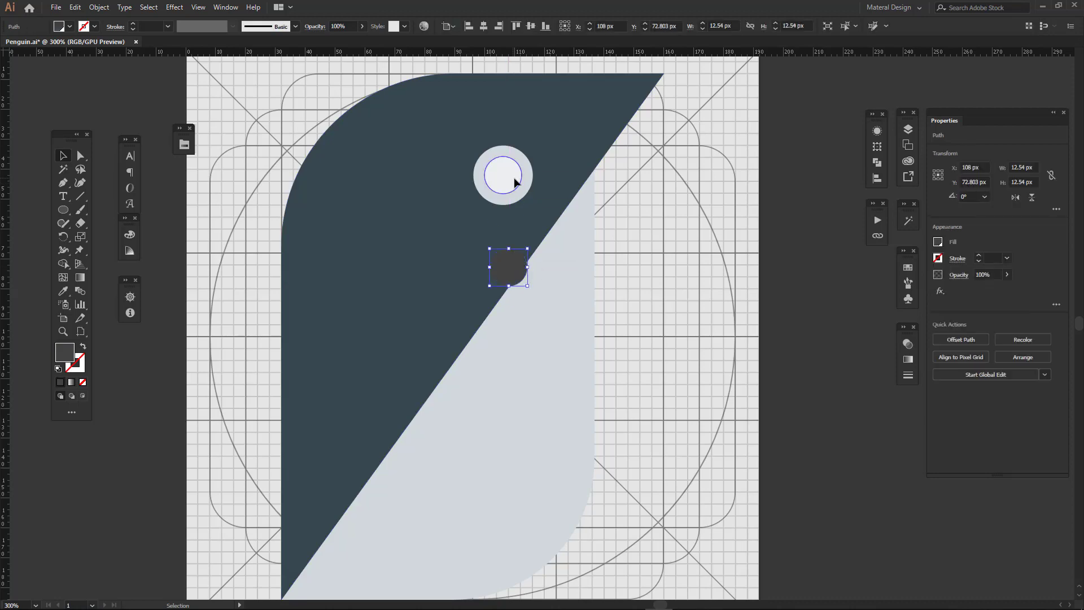
pyautogui.moveTo(510, 179); pyautogui.dragTo(561, 254)
# Fill the inner eye circle dark grey.
pyautogui.click(184, 144)
pyautogui.click(265, 316)
pyautogui.hotkey('ctrl', 'z')
pyautogui.click(184, 144)
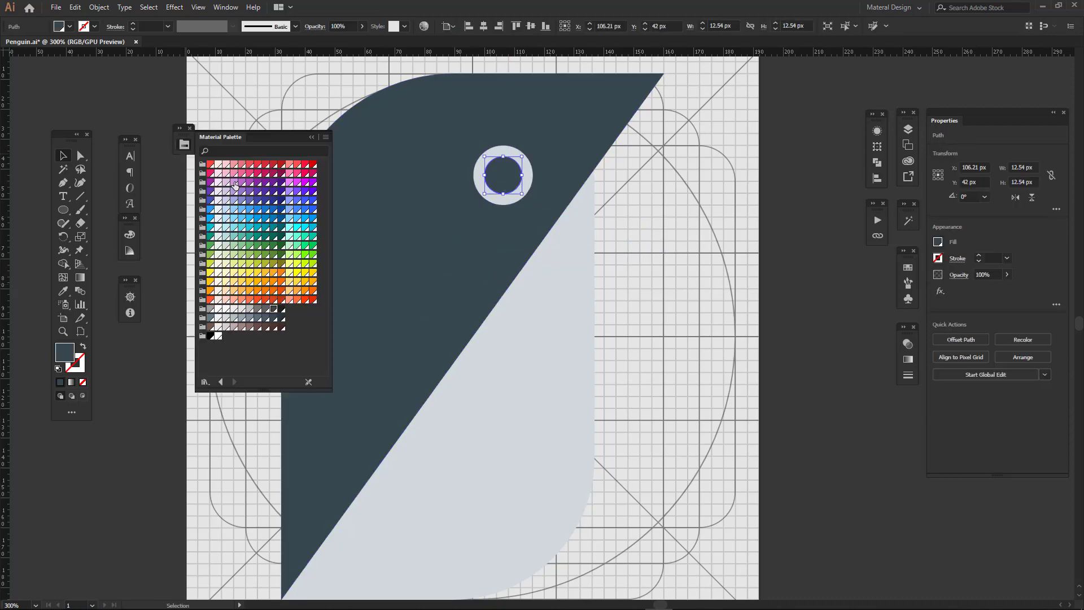
# Refill the belly with a near-white Material Palette swatch.
pyautogui.click(793, 270)
pyautogui.hotkey('ctrl', '-')
pyautogui.click(530, 263)
pyautogui.click(184, 145)
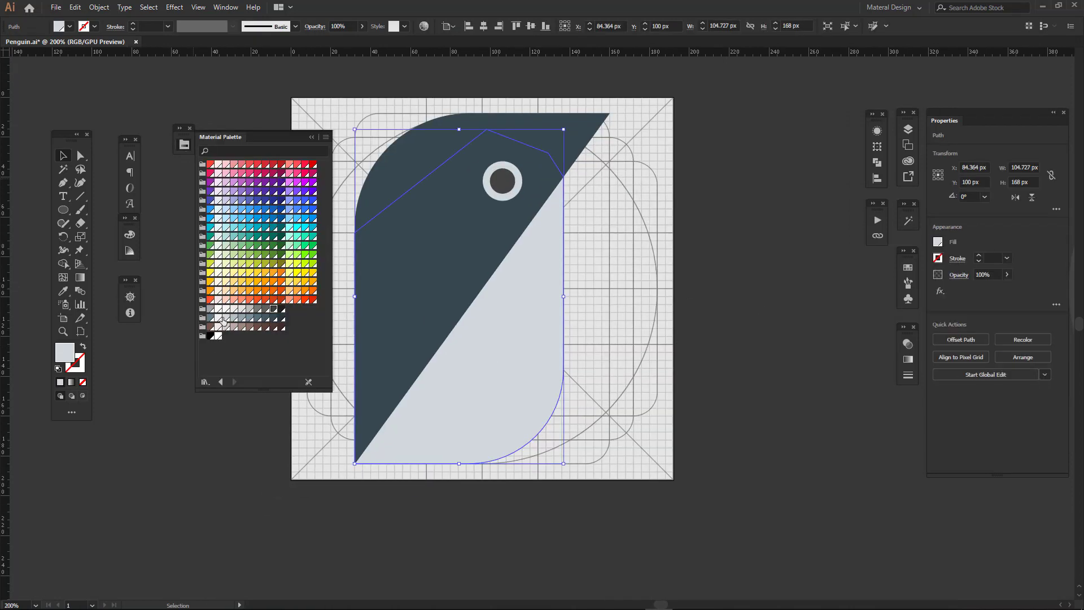
pyautogui.click(224, 319)
pyautogui.hotkey('ctrl', '-')
pyautogui.hotkey('ctrl', '-')
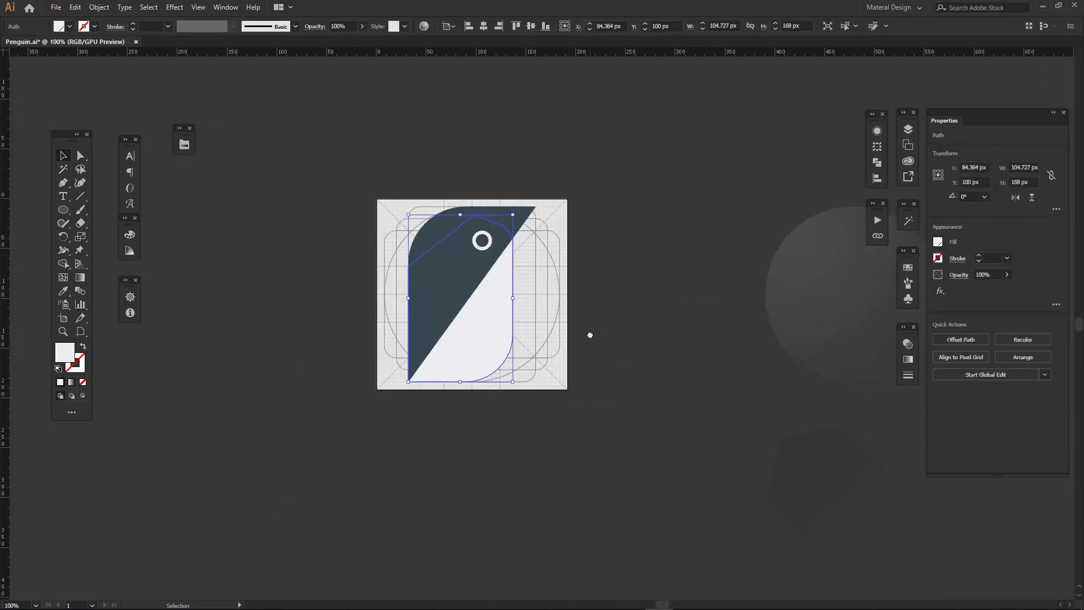
# Apply a linear gradient to the belly, angled diagonally toward the lower left.
pyautogui.press('i')
pyautogui.hotkey('ctrl', '+')
pyautogui.press('v')
pyautogui.click(184, 145)
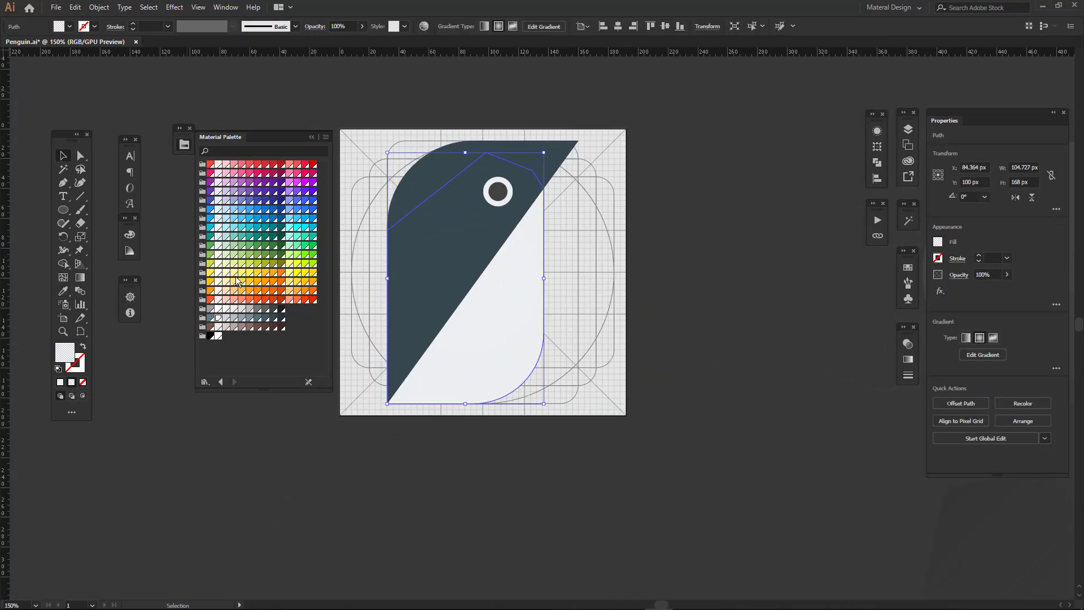
pyautogui.click(908, 359)
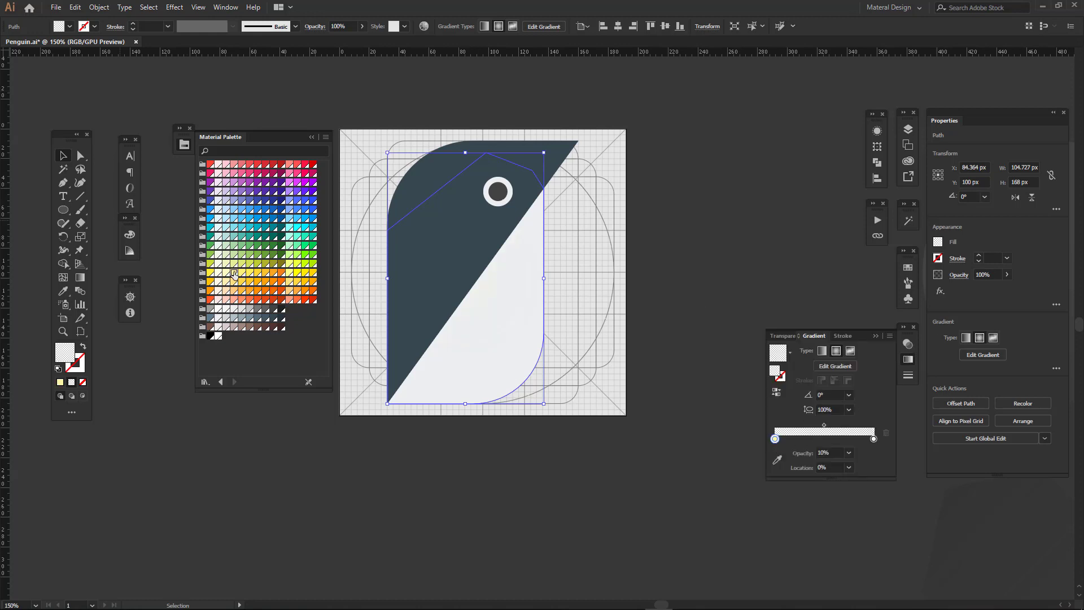
pyautogui.click(81, 280)
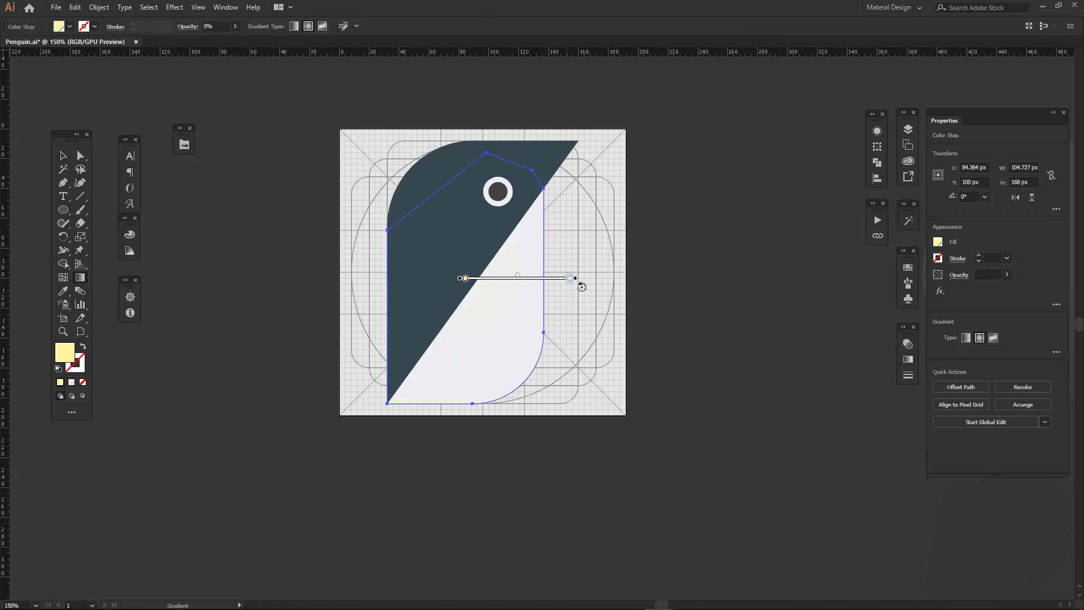
pyautogui.moveTo(582, 287)
pyautogui.mouseDown()
pyautogui.moveTo(405, 330)
pyautogui.moveTo(480, 317)
pyautogui.mouseUp()
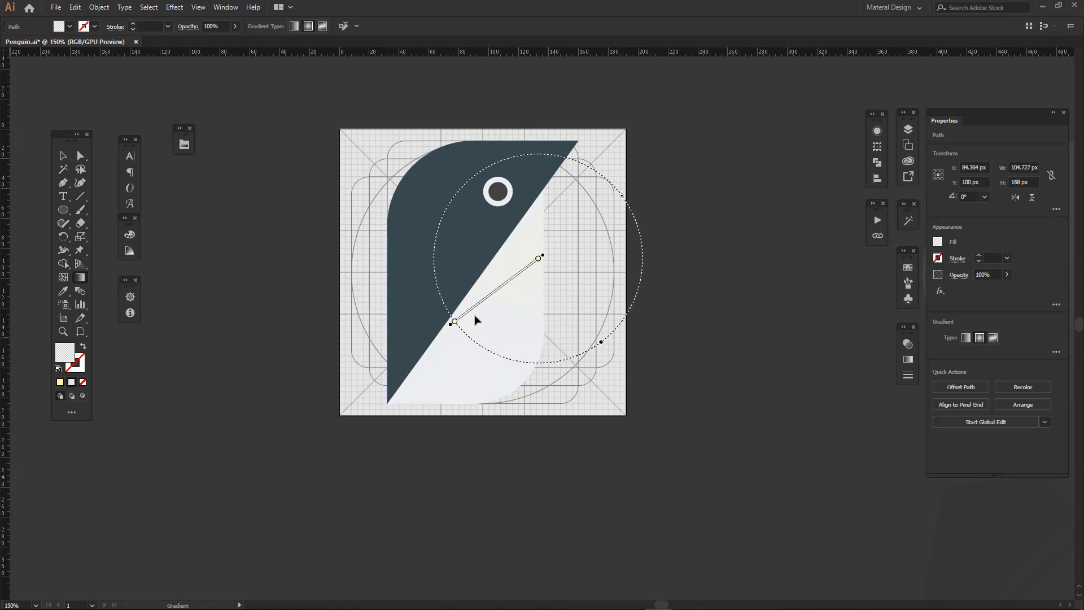
# Set the gradient stop opacity to 40% and reposition it along the diagonal.
pyautogui.click(908, 359)
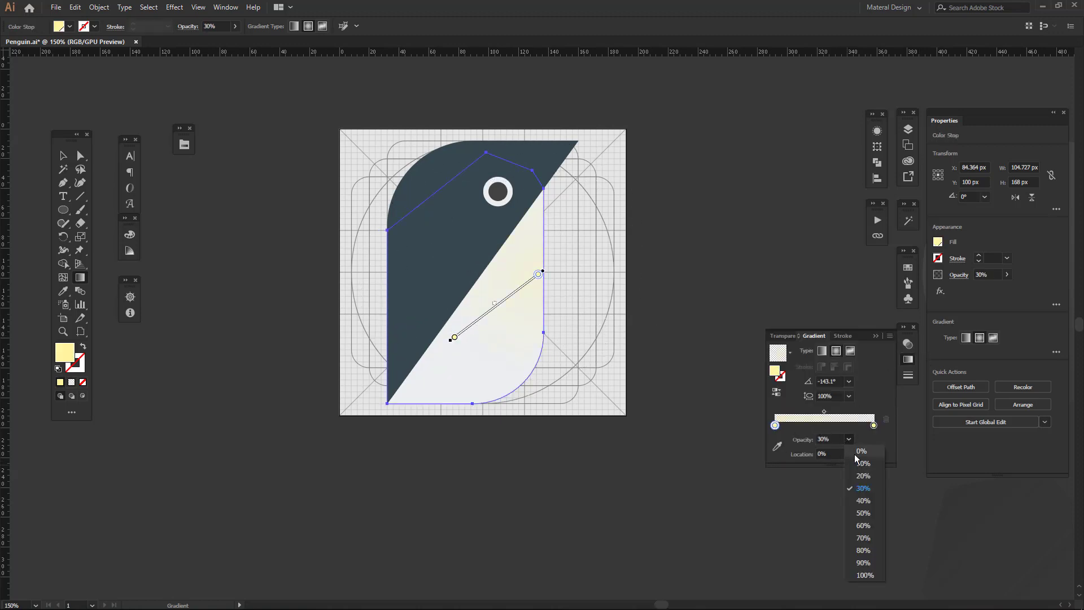
pyautogui.click(856, 500)
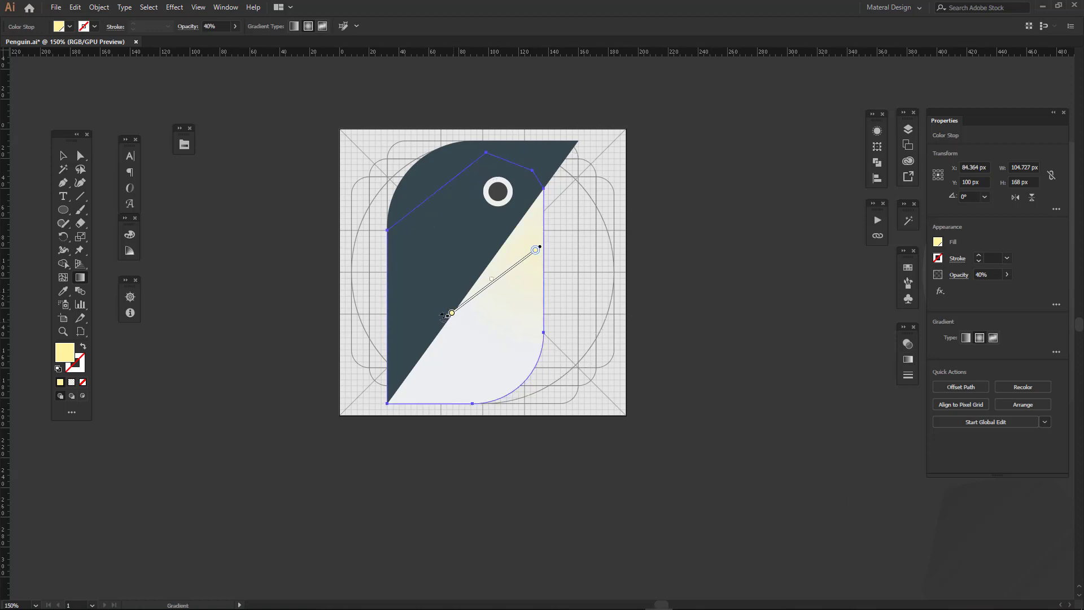
pyautogui.moveTo(455, 327); pyautogui.dragTo(466, 333)
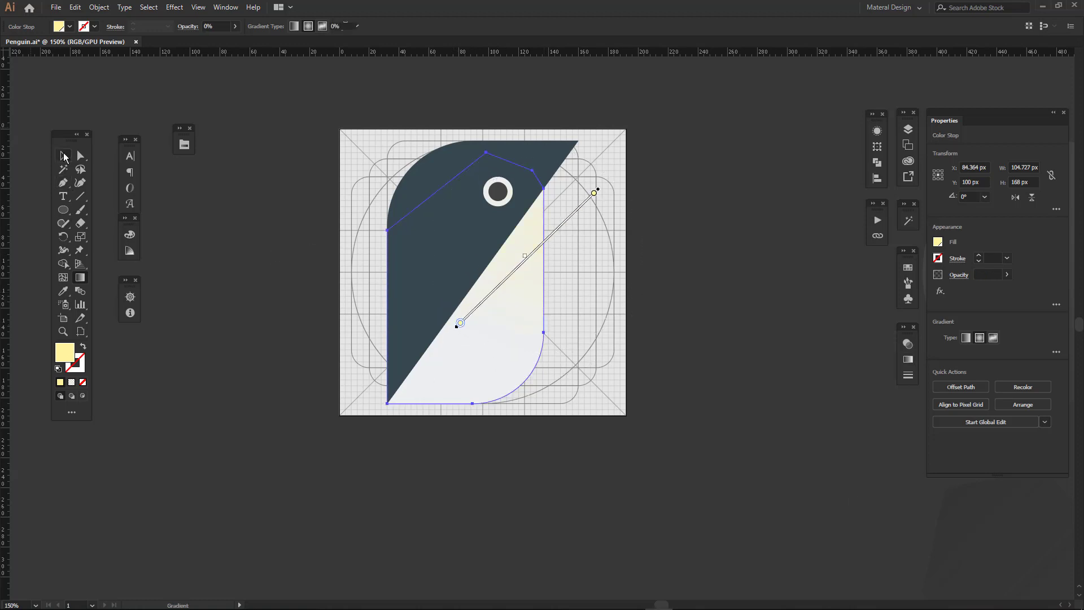
# Deselect the belly and select the penguin body path.
pyautogui.click(64, 155)
pyautogui.click(232, 329)
pyautogui.hotkey('ctrl', '1')
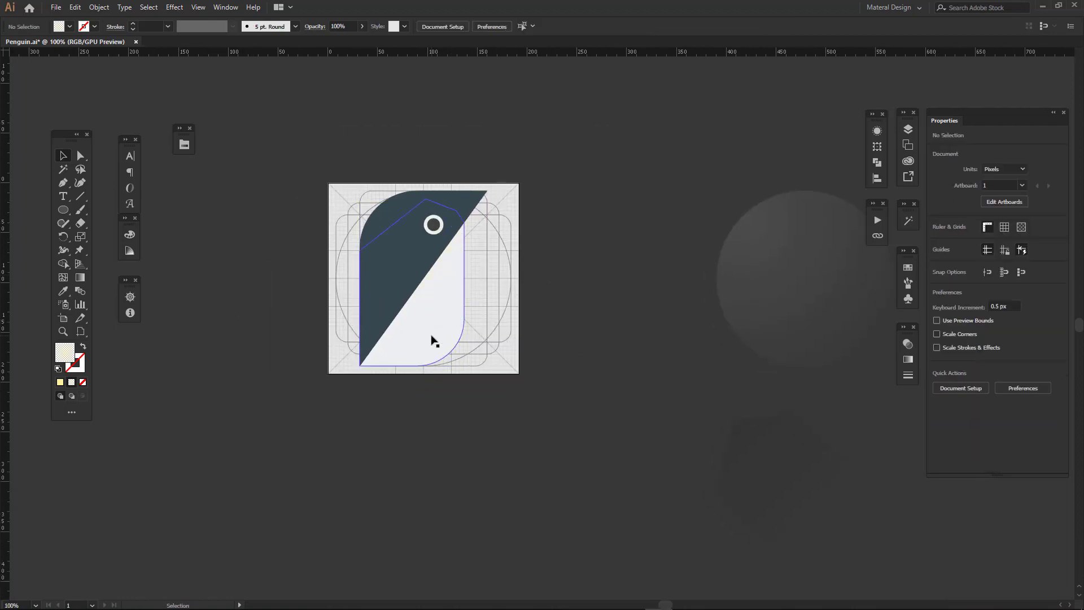
pyautogui.click(432, 340)
pyautogui.scroll(2, 432, 340)
# Fill the strip along the belly's bottom edge with a dark swatch.
pyautogui.scroll(3, 382, 415)
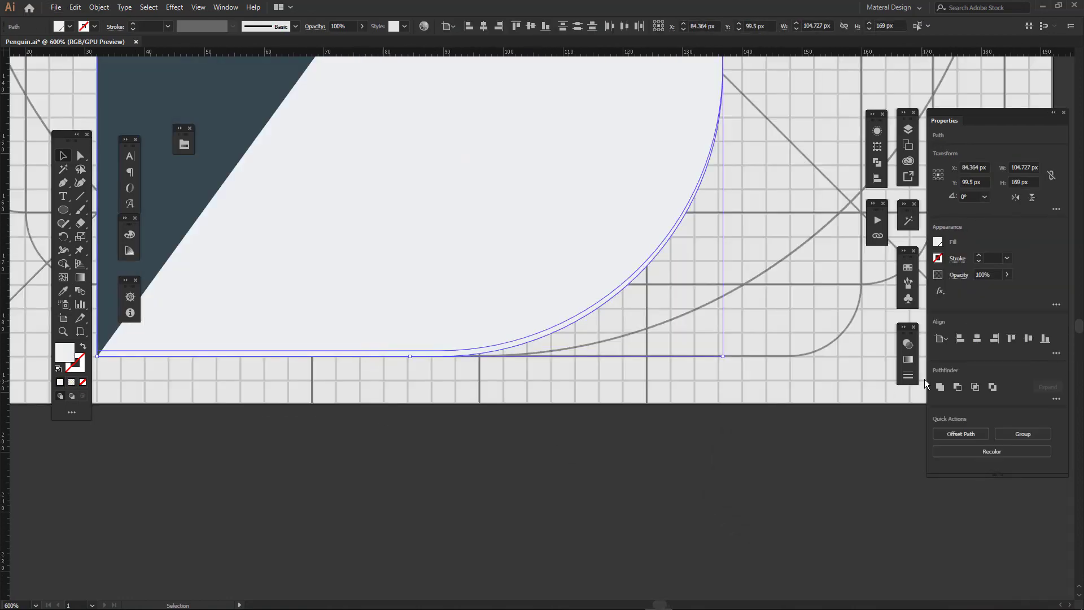
pyautogui.scroll(2, 382, 382)
pyautogui.click(184, 144)
pyautogui.click(282, 318)
pyautogui.click(985, 275)
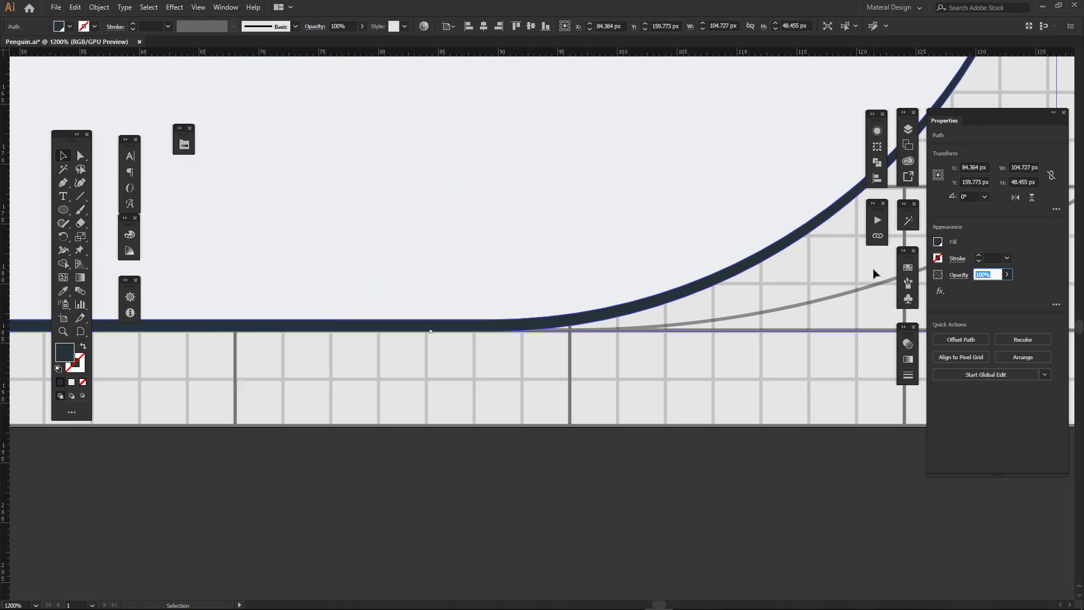
pyautogui.scroll(-5, 621, 435)
# Group the dark head with the eye and select the eye-shadow path inside it.
pyautogui.click(472, 236)
pyautogui.press('v')
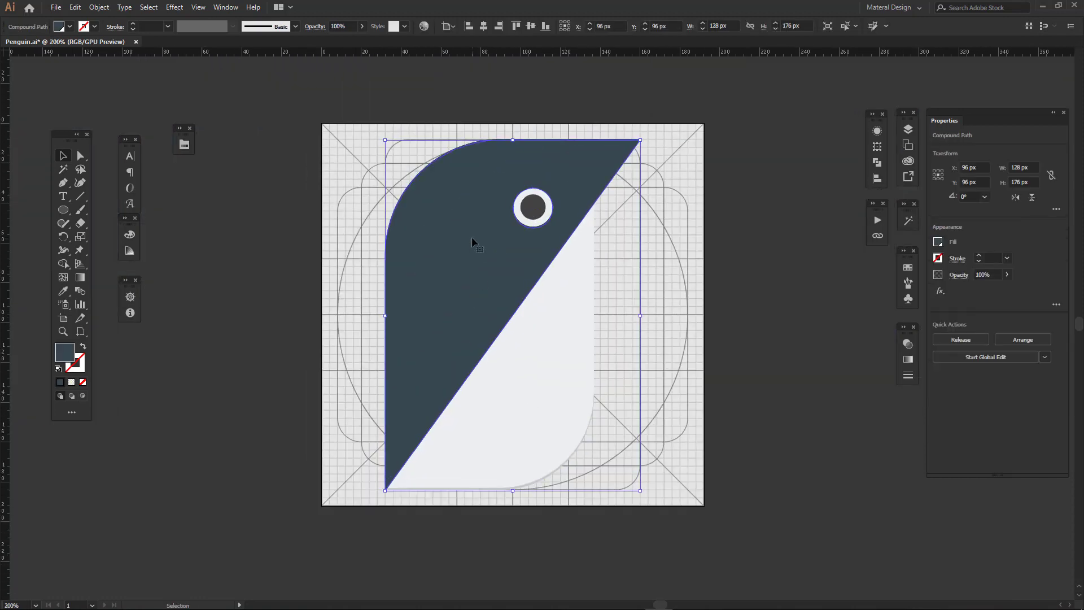
pyautogui.scroll(3, 499, 116)
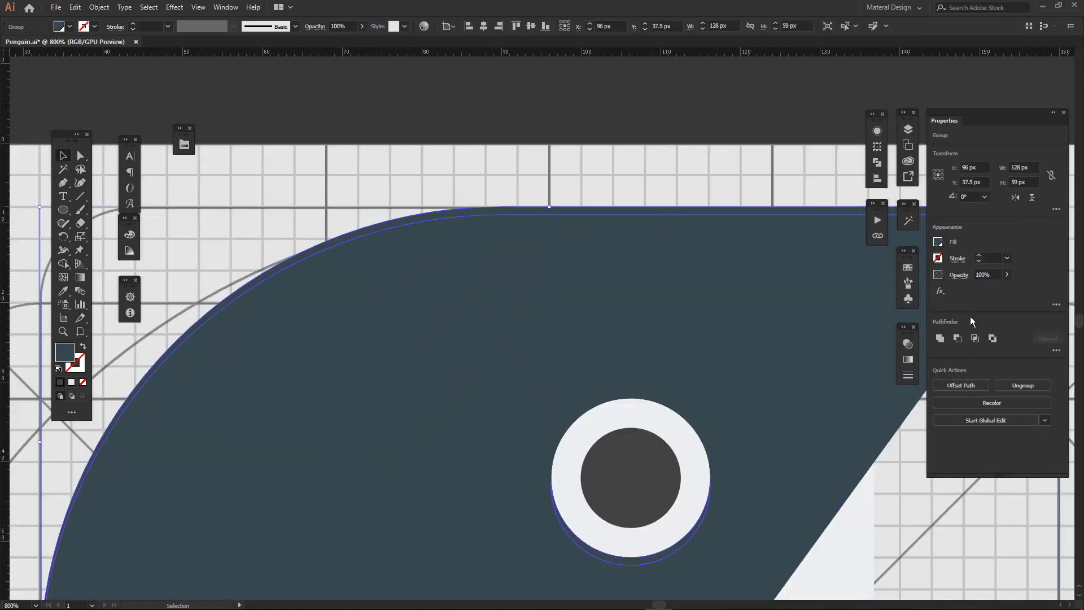
pyautogui.doubleClick(627, 562)
pyautogui.click(632, 562)
pyautogui.scroll(-3, 806, 333)
pyautogui.press('Escape')
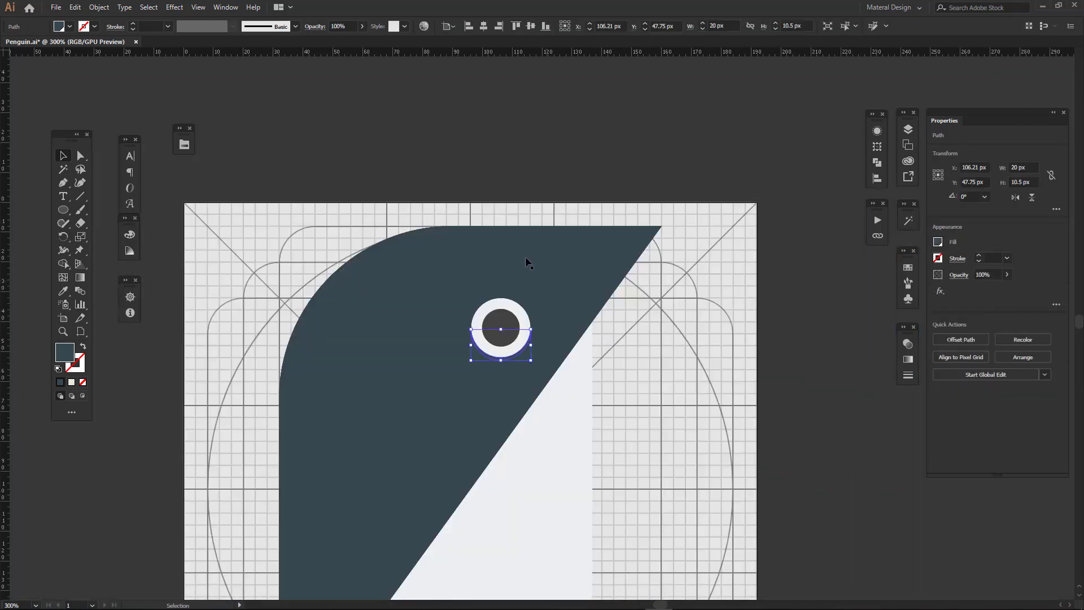
pyautogui.click(526, 261)
# Release the head's compound path into separate shapes and recolour them with swatches.
pyautogui.click(188, 147)
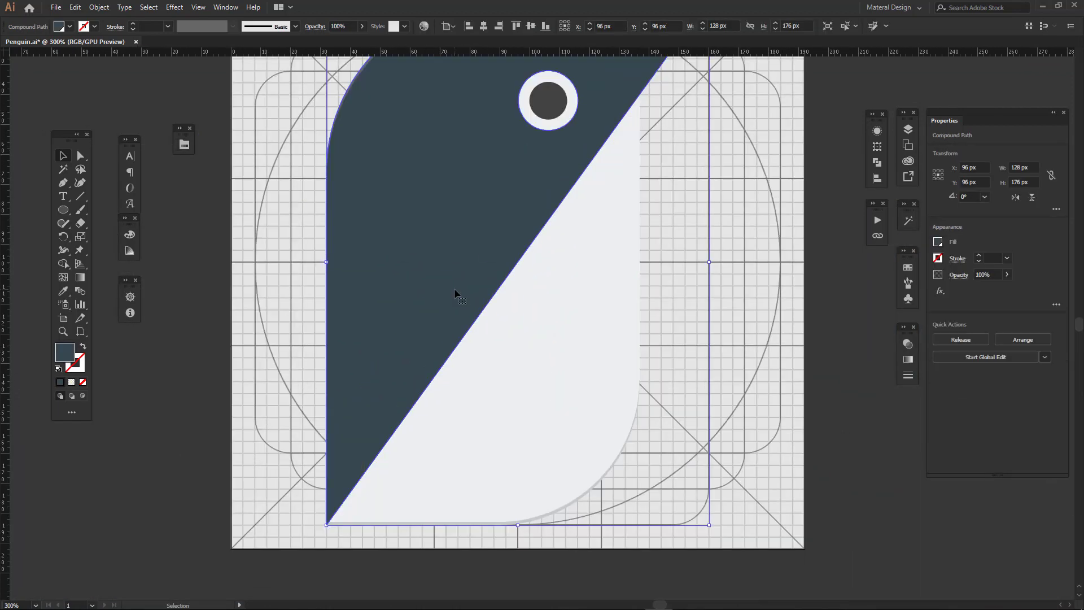
pyautogui.scroll(5, 454, 288)
pyautogui.click(961, 339)
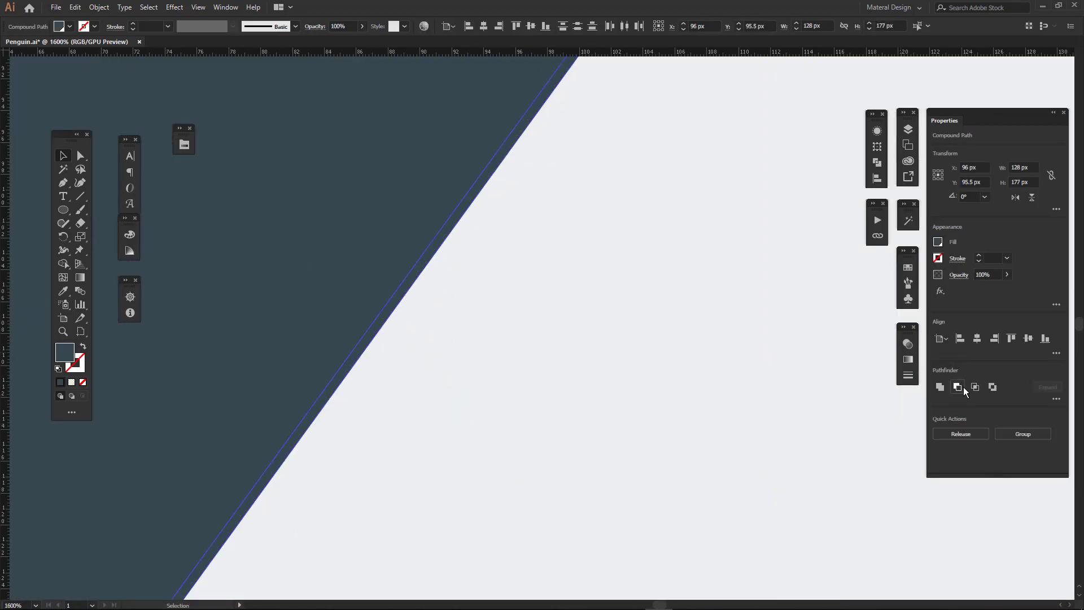
pyautogui.scroll(-3, 502, 222)
pyautogui.click(501, 223)
pyautogui.click(605, 353)
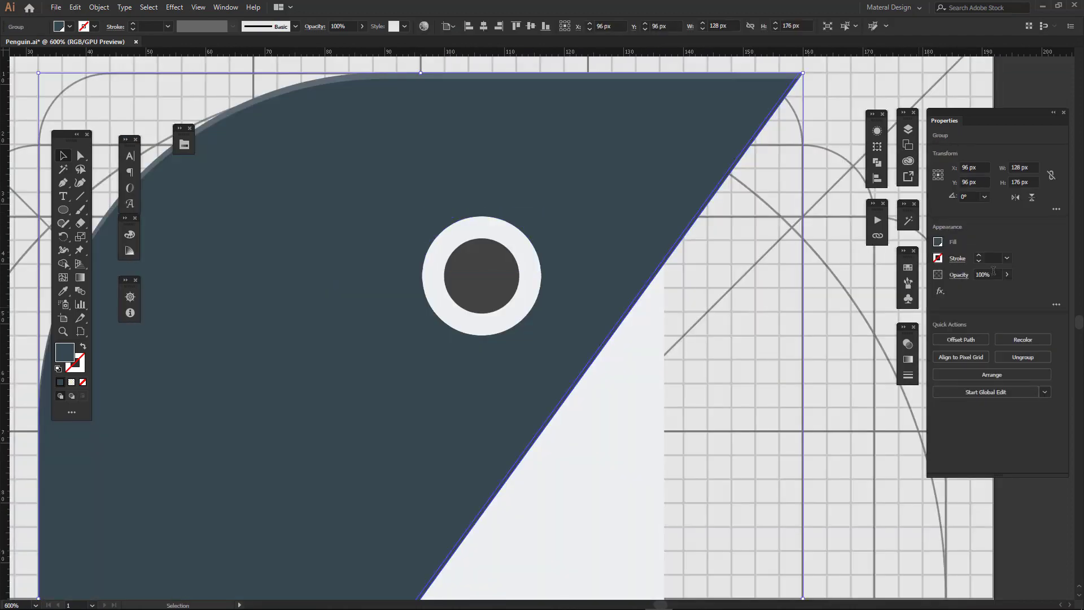
pyautogui.click(184, 144)
# Fill the eye's lower semicircle with a translucent 20% grey Material Palette swatch.
pyautogui.click(743, 421)
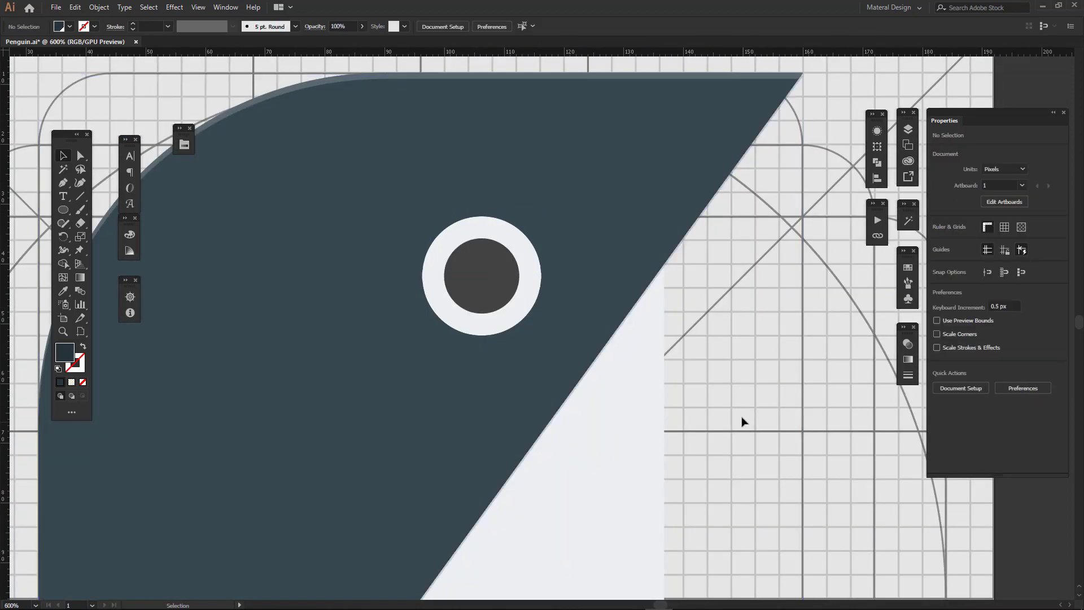
pyautogui.hotkey('ctrl', '0')
pyautogui.scroll(5, 460, 406)
pyautogui.click(488, 452)
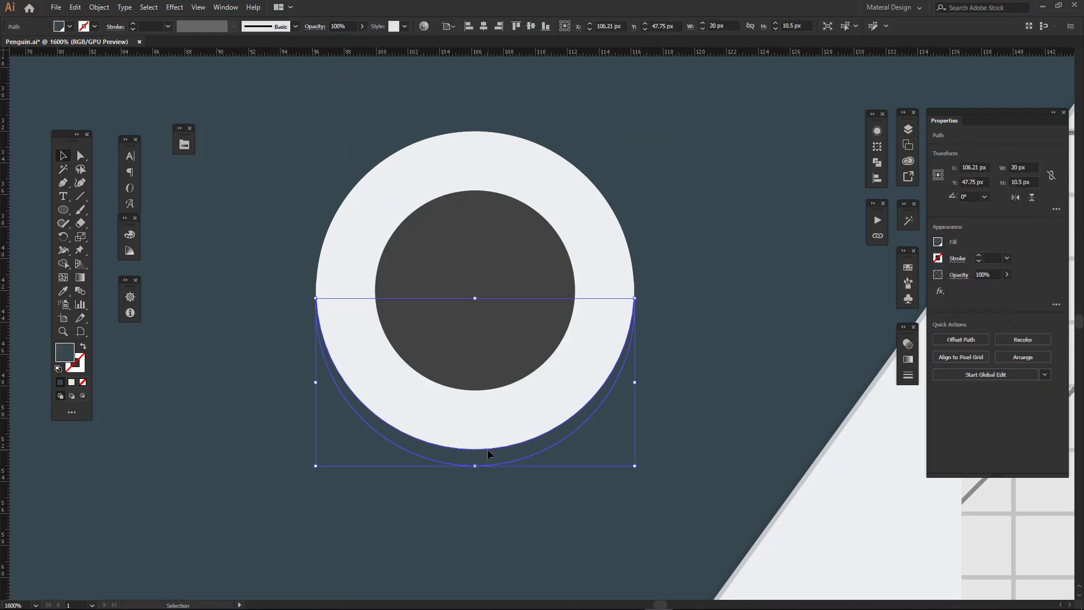
pyautogui.click(184, 144)
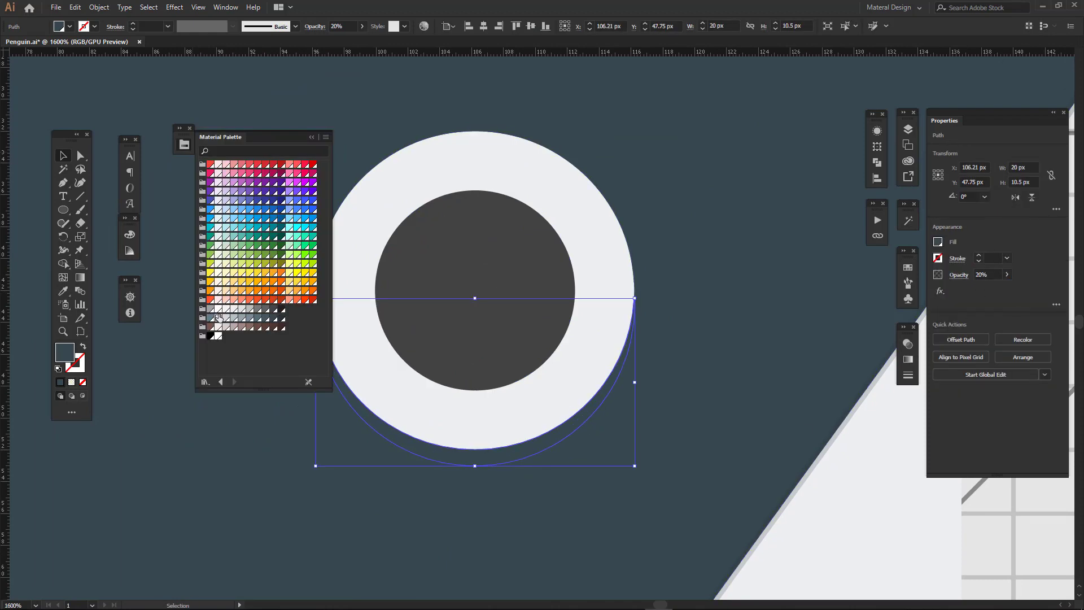
pyautogui.click(219, 319)
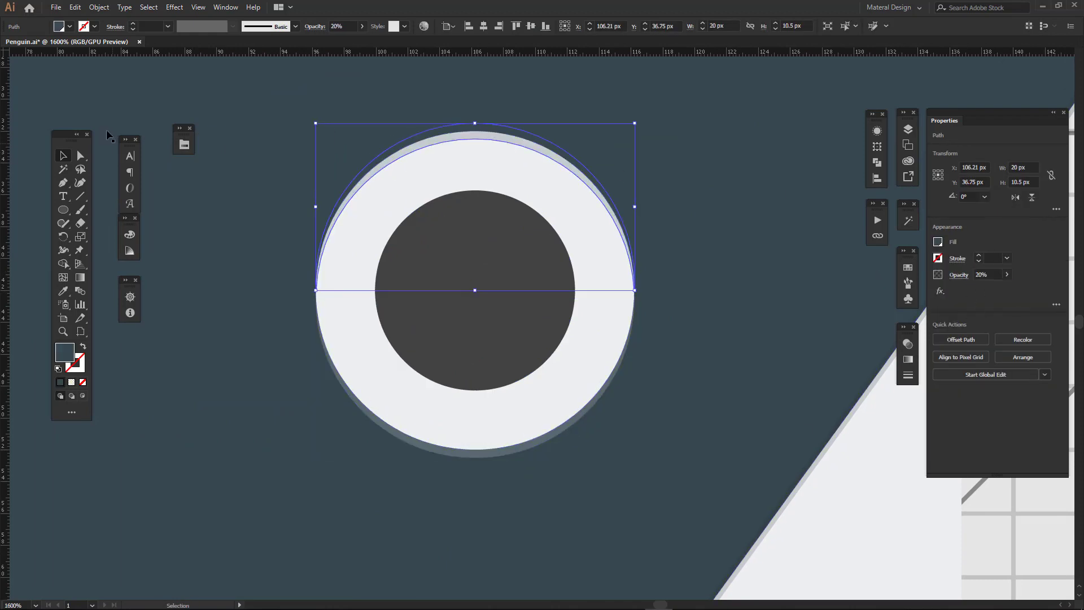
pyautogui.click(185, 144)
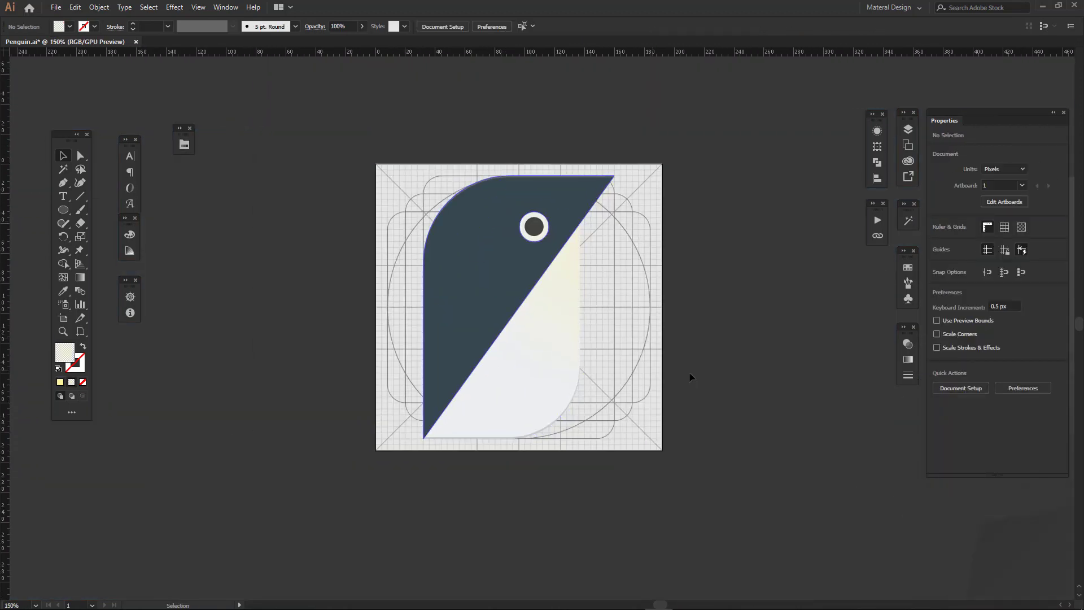
# Give the dark body a Drop Shadow at 20% opacity with 5 px blur.
pyautogui.scroll(1, 557, 461)
pyautogui.scroll(2, 556, 461)
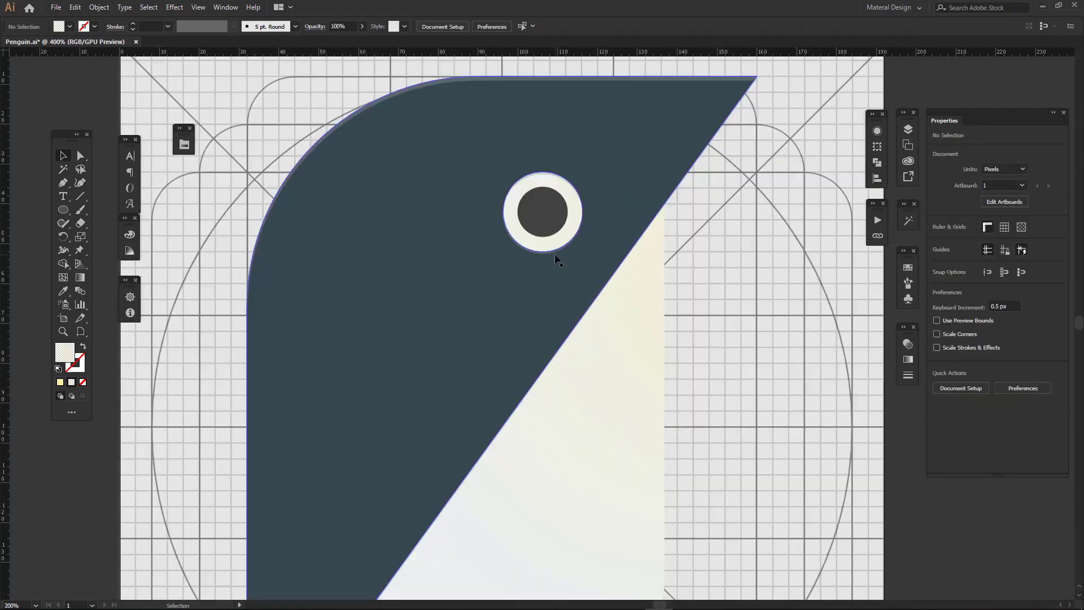
pyautogui.click(382, 274)
pyautogui.click(175, 7)
pyautogui.click(327, 146)
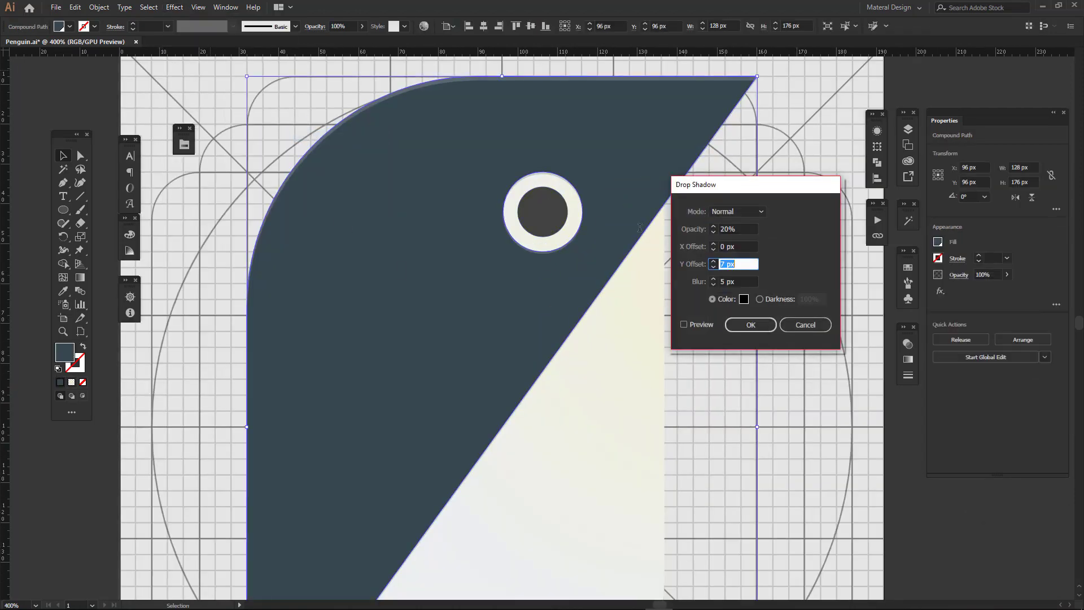
pyautogui.click(743, 298)
pyautogui.click(838, 244)
pyautogui.click(767, 327)
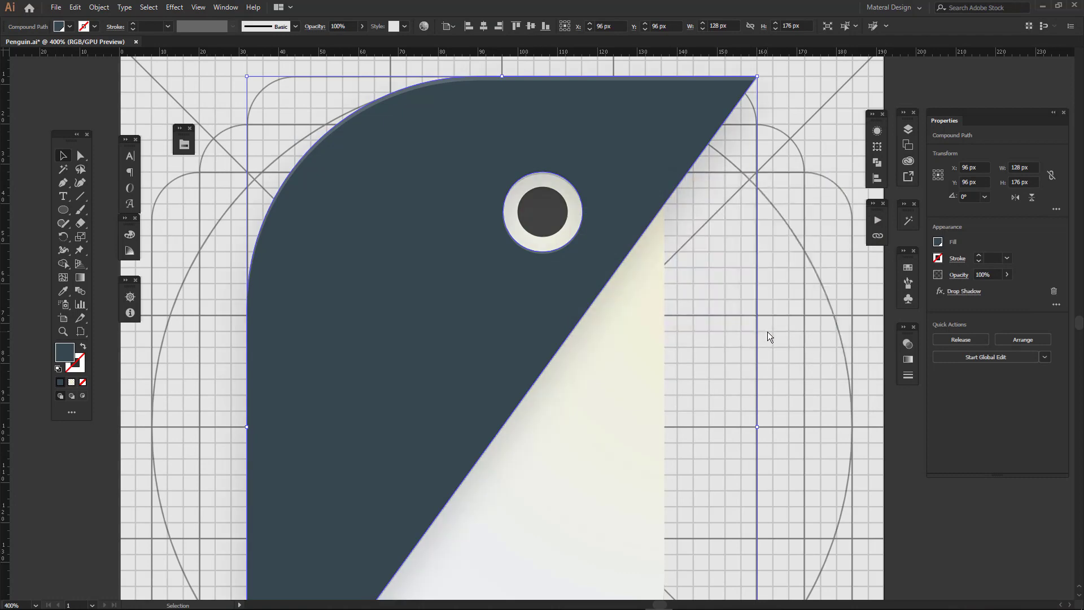
# Apply the same drop shadow to the light belly shape.
pyautogui.click(584, 348)
pyautogui.click(175, 7)
pyautogui.click(223, 20)
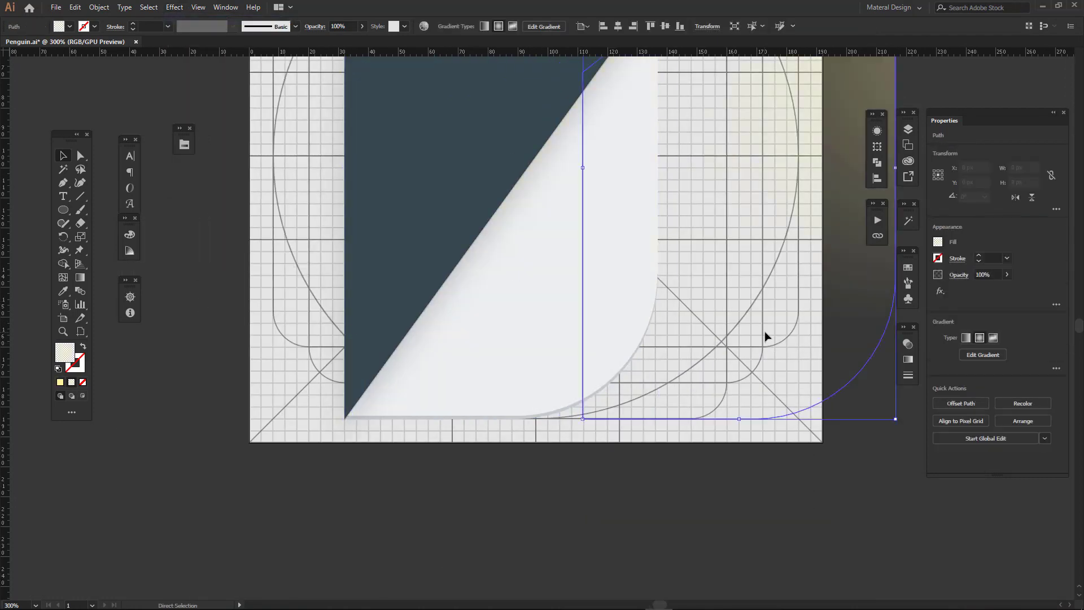
pyautogui.click(261, 310)
pyautogui.scroll(-2, 261, 310)
# Lasso-select both circles of the ringed eye.
pyautogui.scroll(-1, 293, 346)
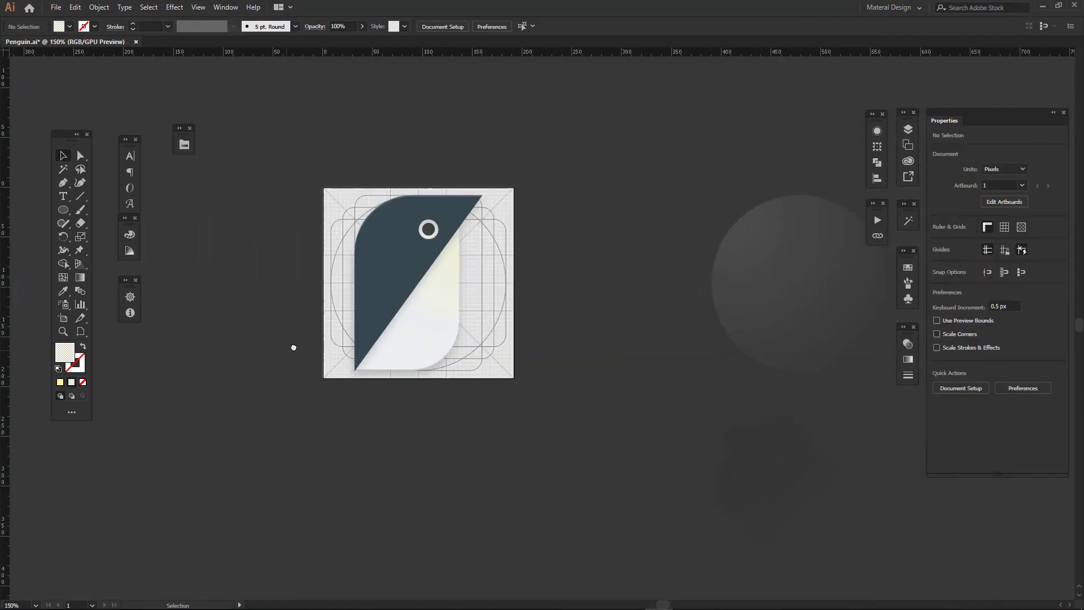
pyautogui.scroll(-2, 337, 384)
pyautogui.scroll(3, 392, 242)
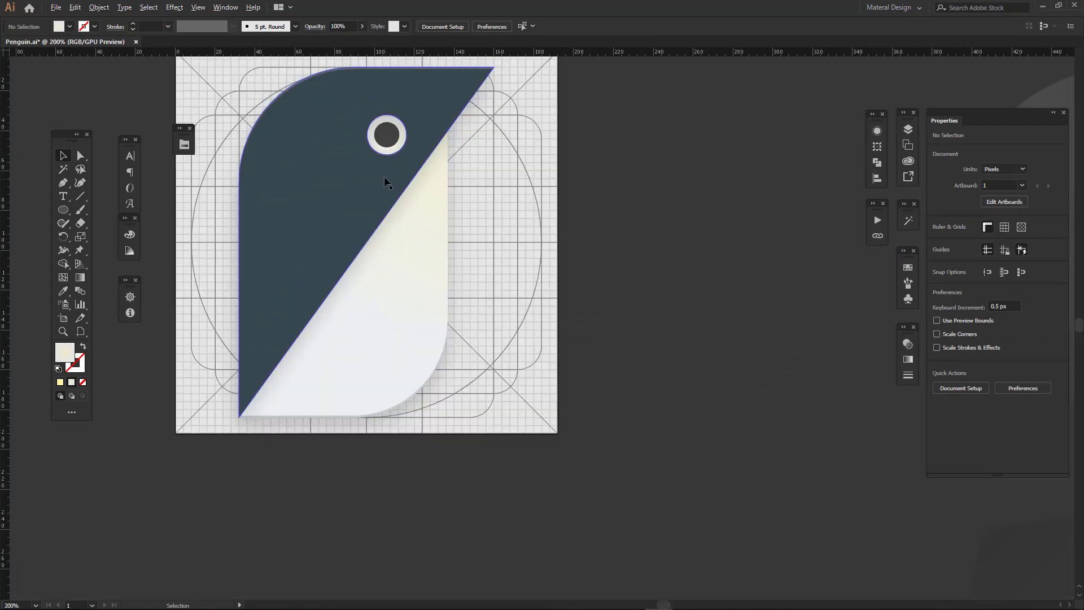
pyautogui.scroll(3, 392, 242)
pyautogui.press('q')
pyautogui.moveTo(345, 453); pyautogui.dragTo(349, 456)
pyautogui.scroll(-3, 349, 456)
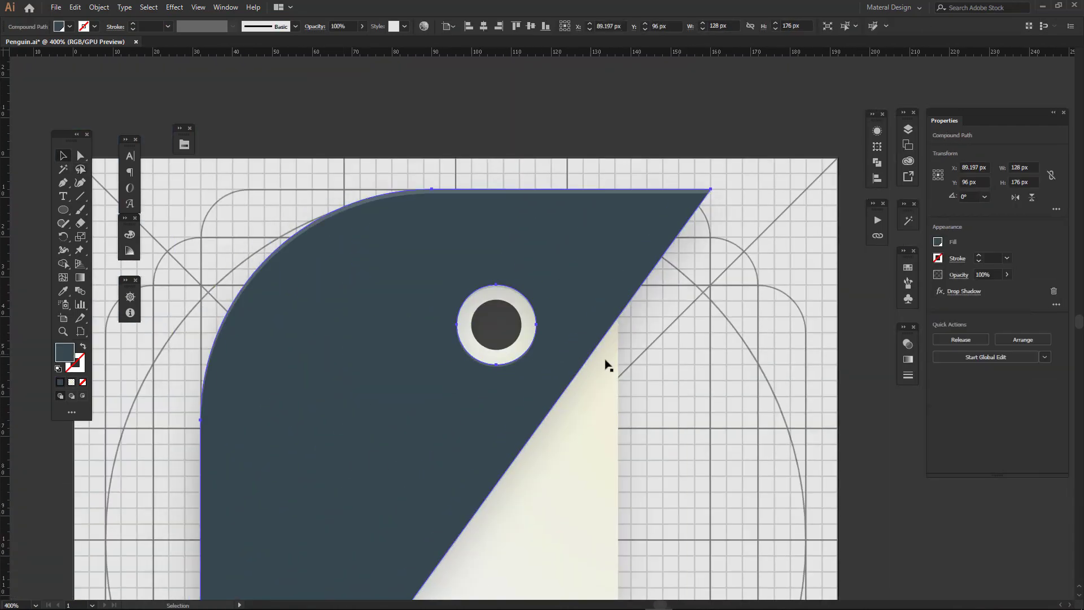
pyautogui.scroll(2, 587, 339)
pyautogui.moveTo(512, 370)
pyautogui.mouseDown()
pyautogui.moveTo(355, 291)
pyautogui.moveTo(472, 389)
pyautogui.mouseUp()
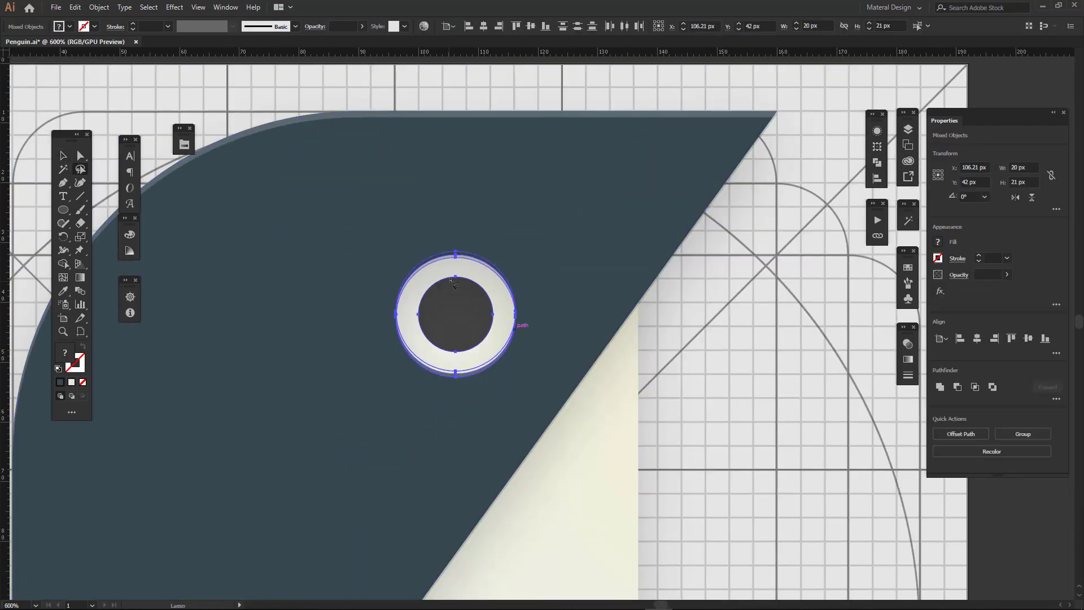
# Move the eye left to X 98 px and slightly up, then deselect.
pyautogui.press('a')
pyautogui.moveTo(443, 351)
pyautogui.mouseDown()
pyautogui.moveTo(415, 351)
pyautogui.moveTo(399, 333)
pyautogui.mouseUp()
pyautogui.scroll(-1, 415, 351)
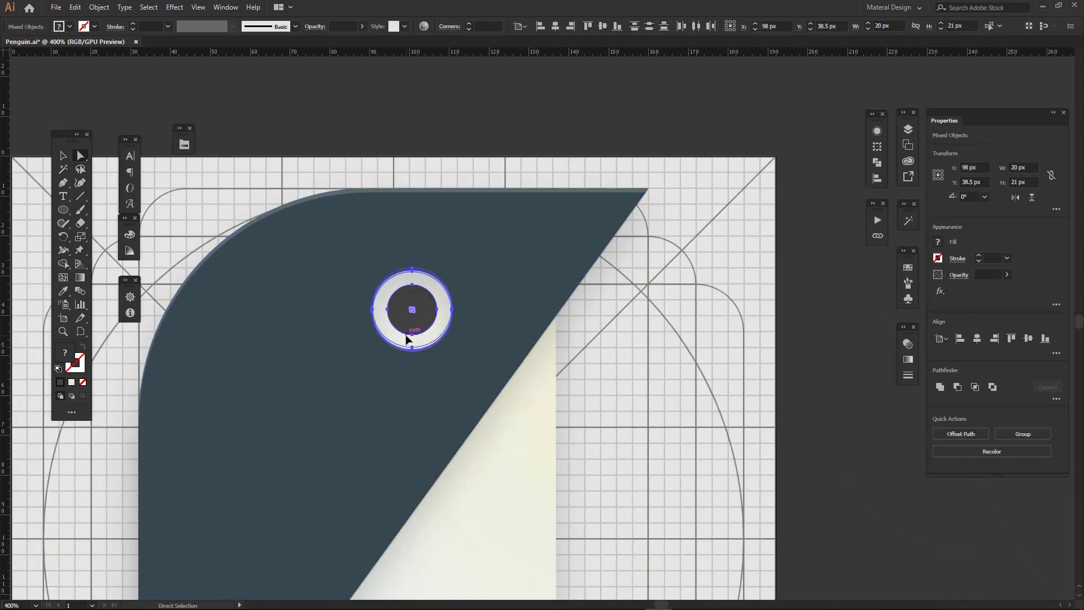
pyautogui.press('v')
pyautogui.scroll(1, 406, 339)
pyautogui.scroll(-2, 439, 354)
pyautogui.hotkey('ctrl', 'shift', 'a')
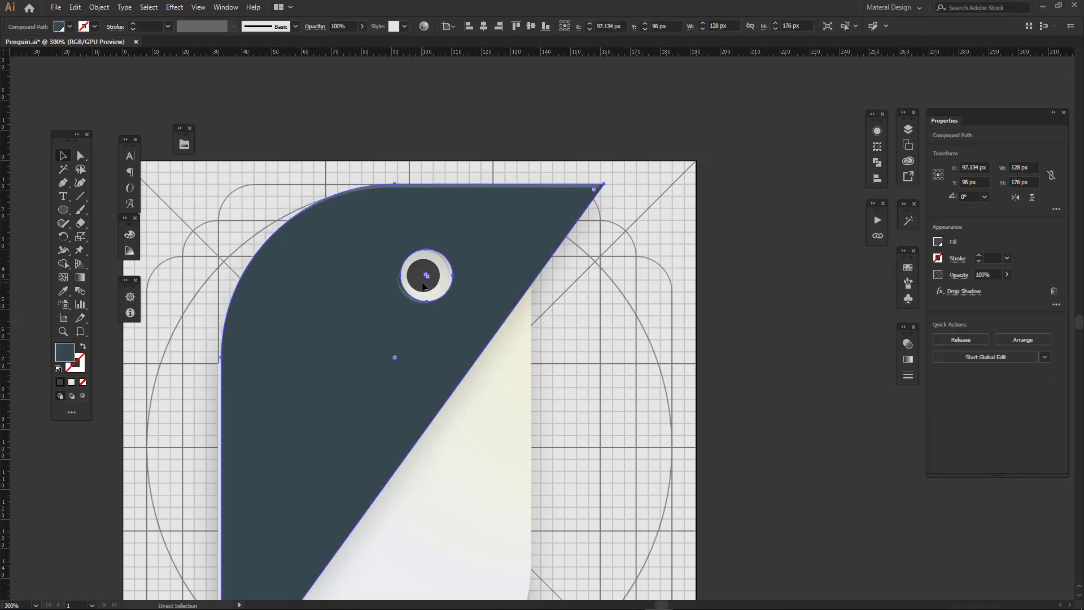
pyautogui.scroll(-3, 624, 336)
pyautogui.scroll(-1, 578, 320)
pyautogui.scroll(3, 532, 352)
# Draw a closed diamond fold shape over the belly with the Pen tool.
pyautogui.press('p')
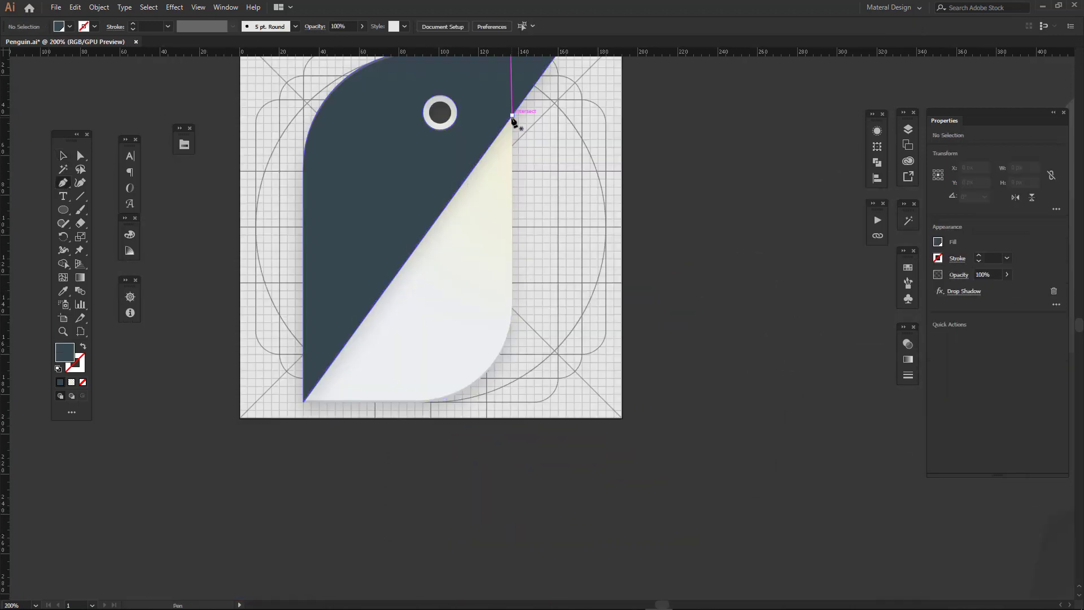
pyautogui.scroll(3, 302, 412)
pyautogui.press('v')
pyautogui.scroll(-4, 418, 315)
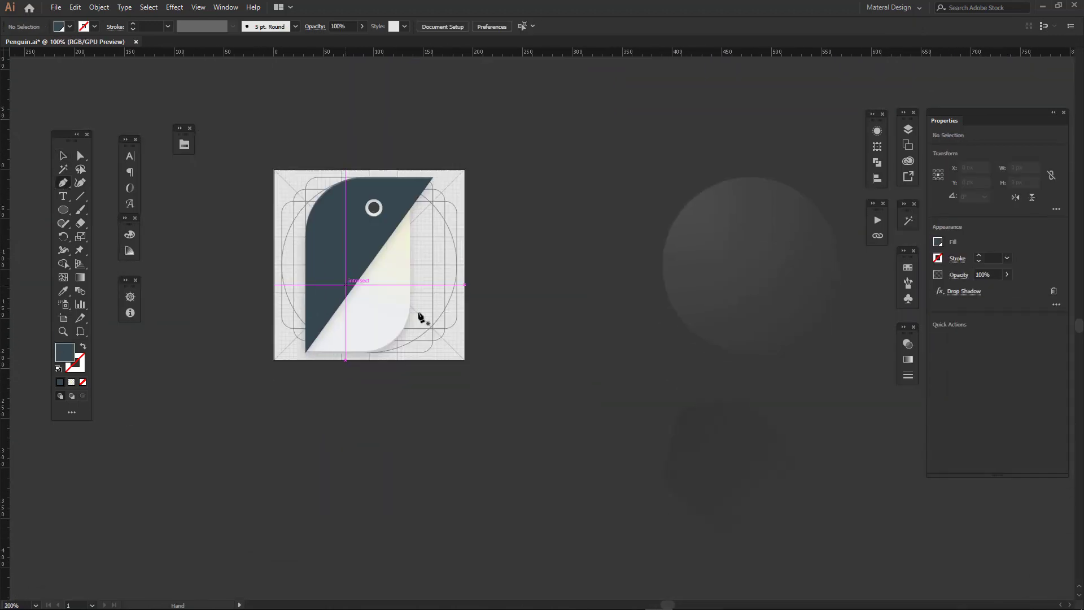
pyautogui.scroll(1, 418, 316)
pyautogui.scroll(2, 295, 256)
pyautogui.press('p')
pyautogui.click(332, 118)
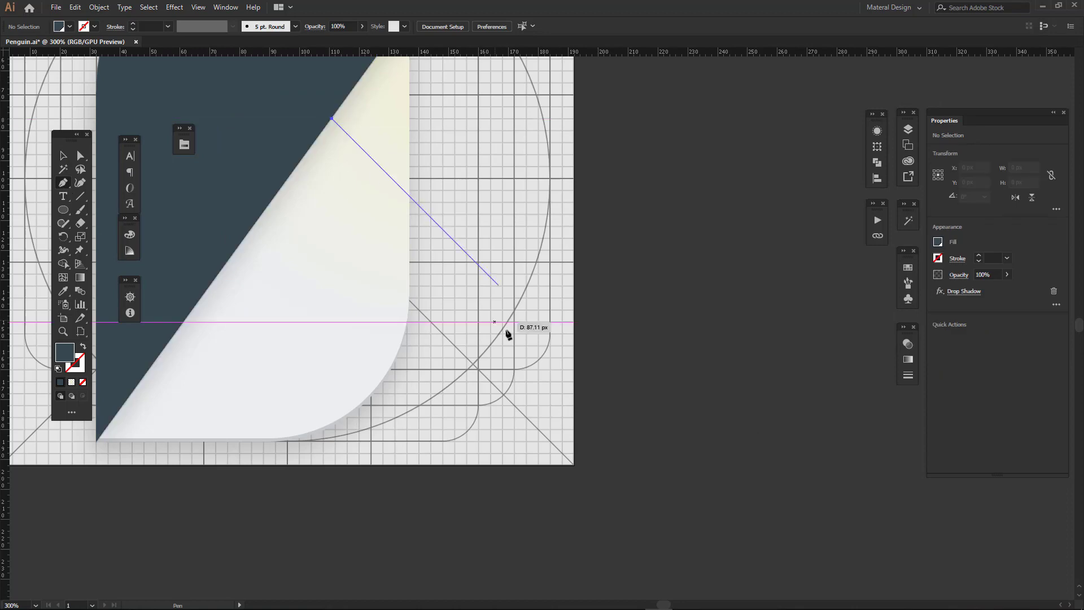
pyautogui.click(350, 554)
pyautogui.click(96, 439)
pyautogui.click(331, 119)
# Snap the diamond's top anchor onto the body's diagonal edge.
pyautogui.scroll(5, 412, 175)
pyautogui.press('a')
pyautogui.moveTo(410, 249); pyautogui.dragTo(411, 248)
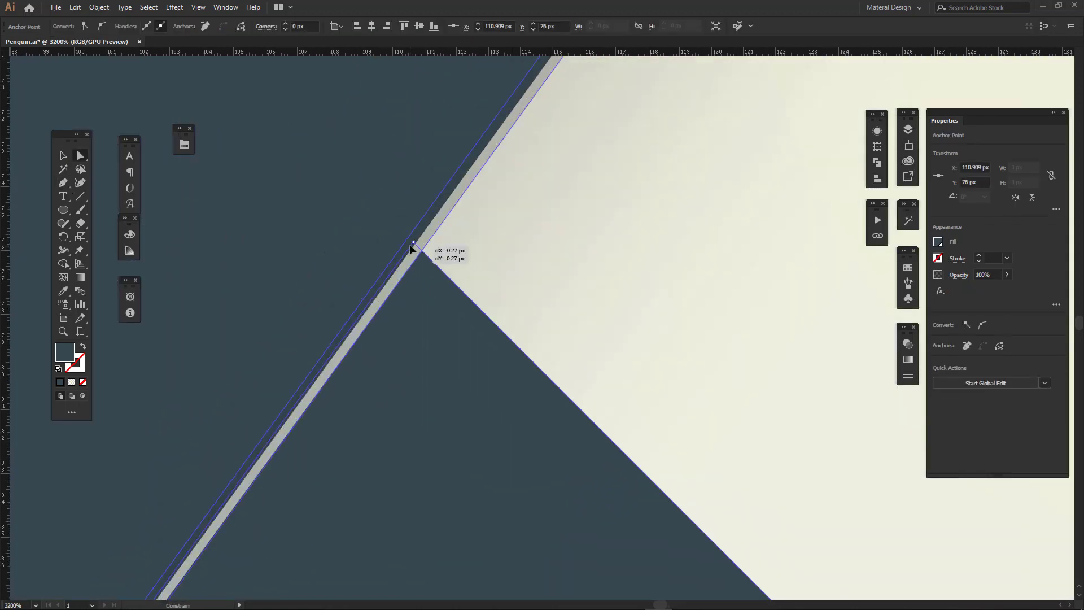
pyautogui.scroll(-5, 411, 249)
pyautogui.hotkey('ctrl', 'shift', 'a')
pyautogui.scroll(-2, 593, 317)
pyautogui.scroll(1, 698, 237)
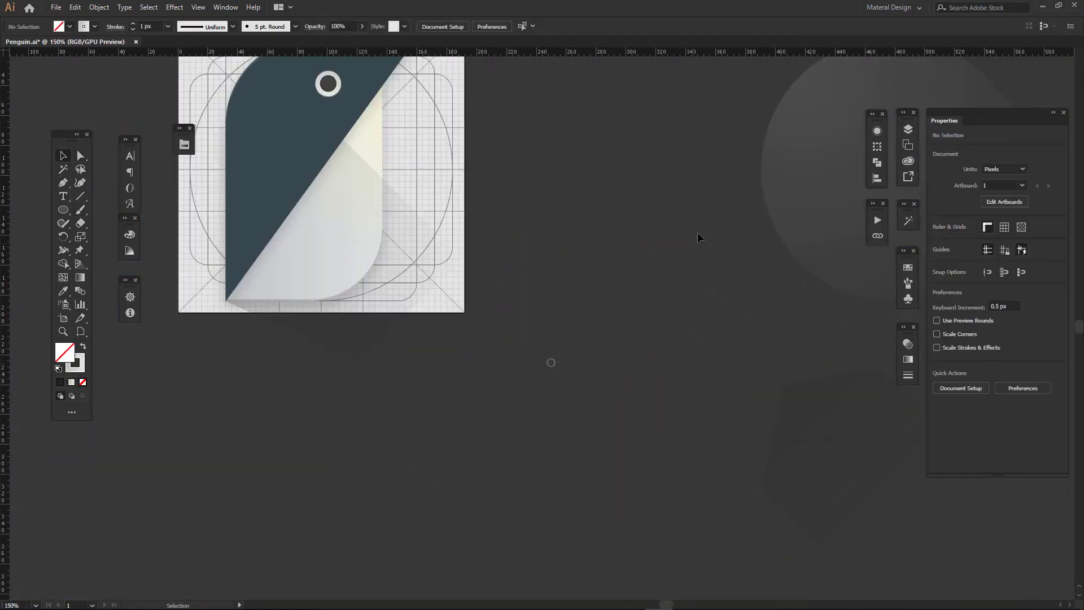
# Position the diamond over the belly and select it with the body and eye.
pyautogui.click(839, 497)
pyautogui.moveTo(839, 498); pyautogui.dragTo(389, 340)
pyautogui.click(184, 145)
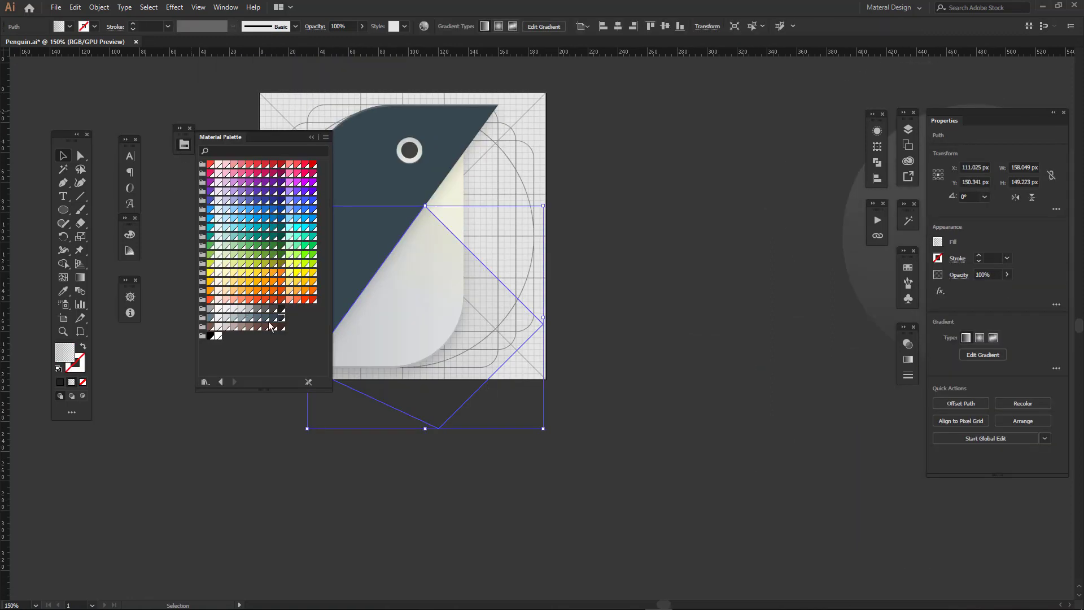
pyautogui.click(903, 357)
pyautogui.click(509, 480)
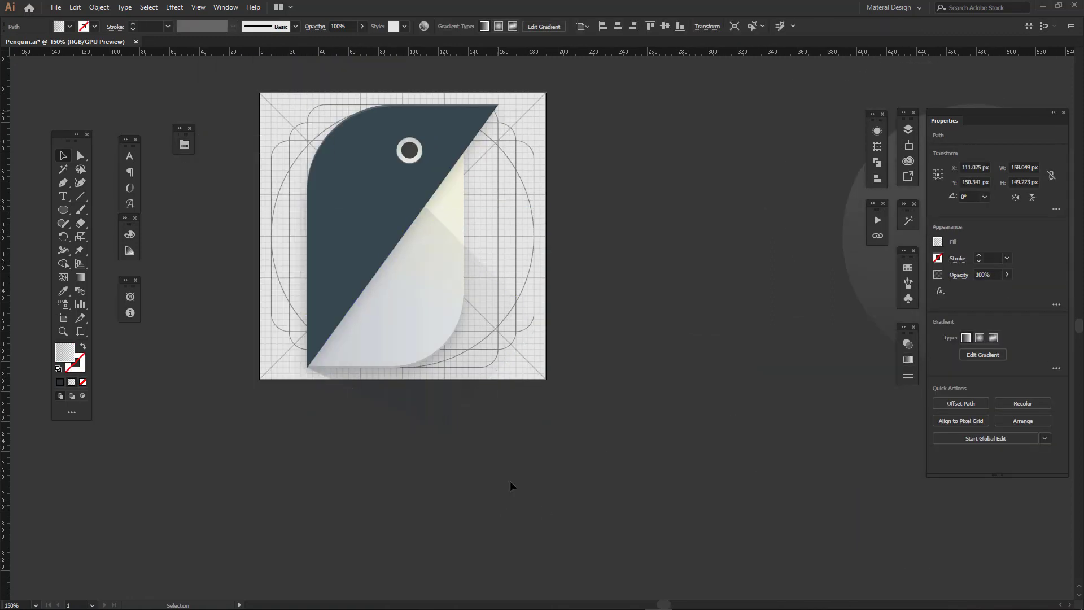
pyautogui.hotkey('ctrl', 'a')
pyautogui.hotkey('shift', 'm')
# Merge the diamond into the belly and remove the part outside the artboard.
pyautogui.click(487, 417)
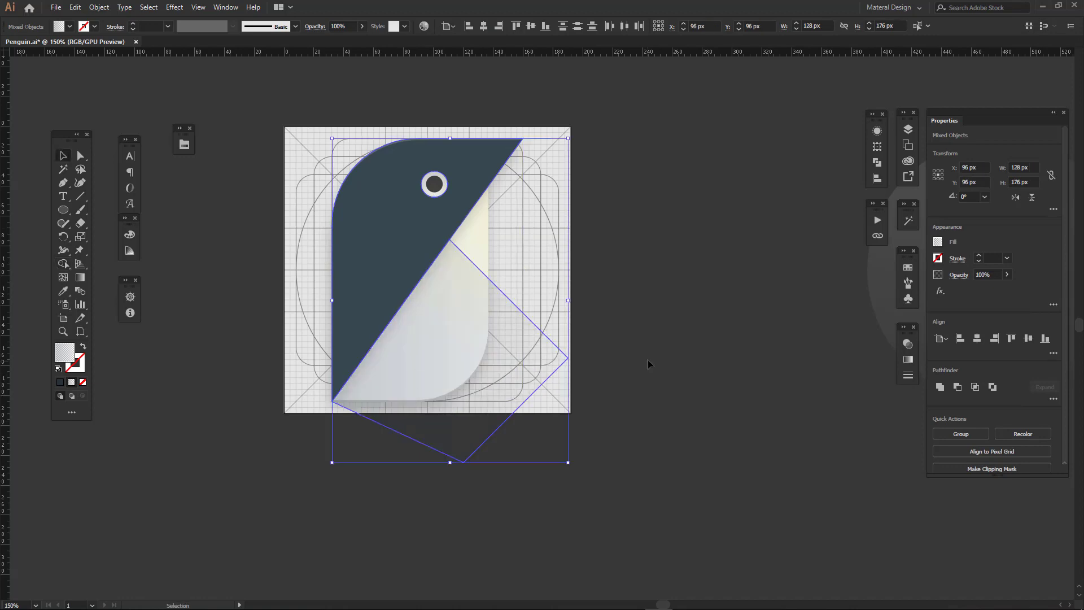
pyautogui.keyDown('alt'); pyautogui.click(446, 450); pyautogui.keyUp('alt')
pyautogui.press('v')
pyautogui.hotkey('ctrl', 'shift', 'a')
pyautogui.hotkey('ctrl', '=')
pyautogui.hotkey('ctrl', '=')
# Shade the fold piece with an upper-left to lower-right diagonal gradient.
pyautogui.click(322, 261)
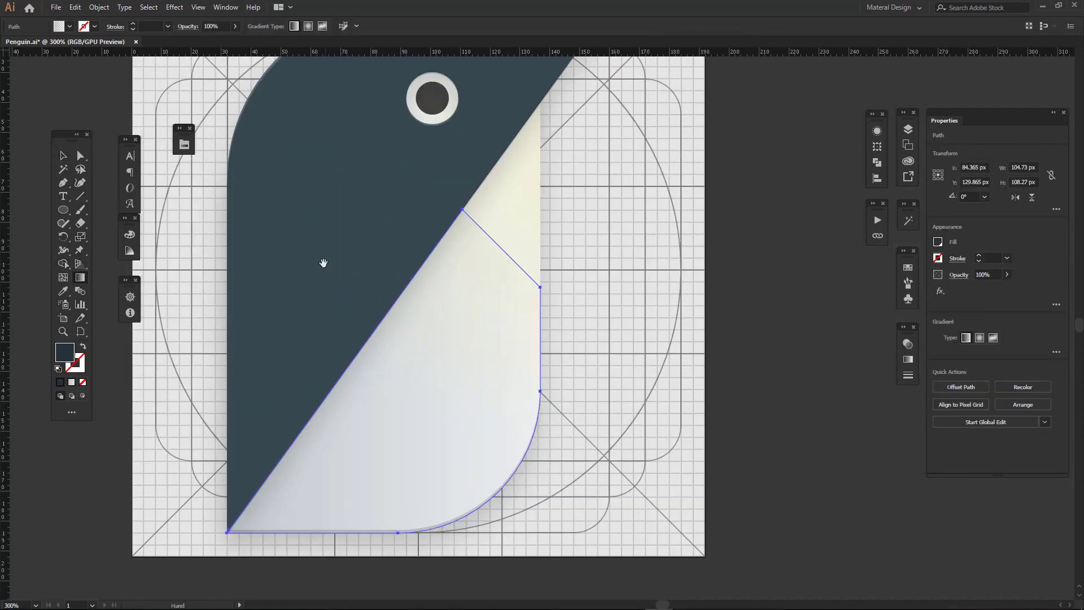
pyautogui.press('g')
pyautogui.moveTo(233, 150); pyautogui.dragTo(589, 490)
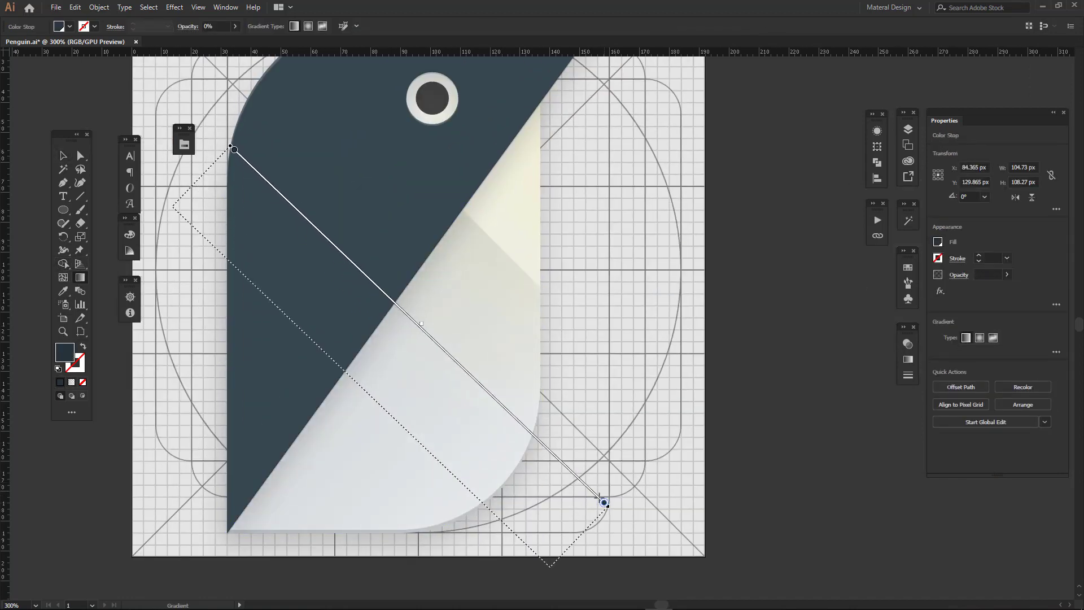
pyautogui.hotkey('ctrl', '-')
pyautogui.moveTo(320, 292)
pyautogui.mouseDown()
pyautogui.moveTo(497, 448)
pyautogui.moveTo(505, 469)
pyautogui.mouseUp()
pyautogui.click(65, 159)
pyautogui.hotkey('ctrl', 'shift', 'a')
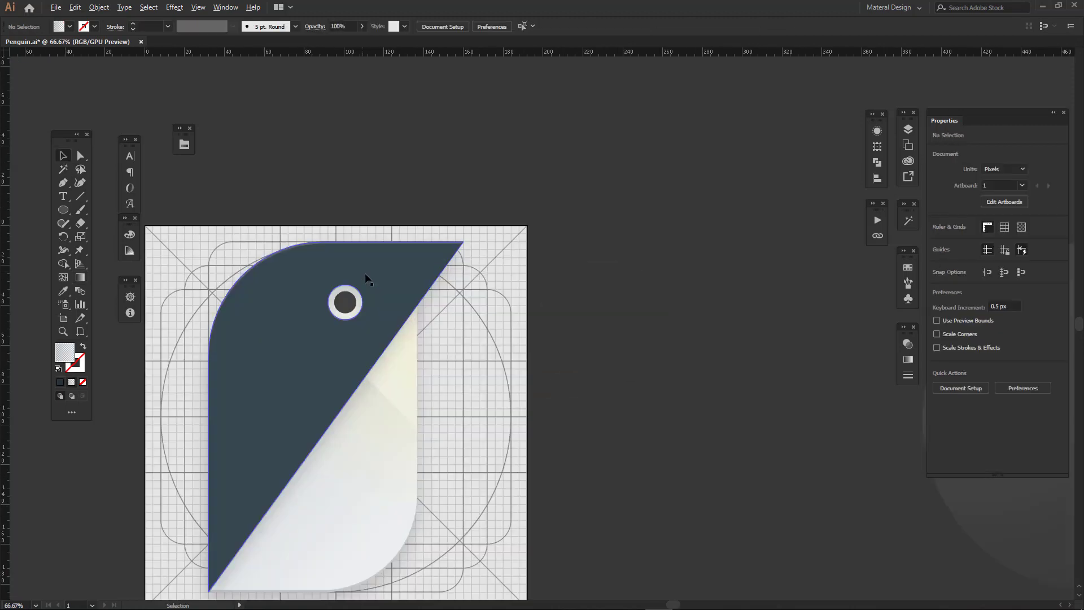
pyautogui.hotkey('ctrl', '-')
pyautogui.hotkey('ctrl', '-')
pyautogui.hotkey('ctrl', '-')
pyautogui.scroll(2, 461, 231)
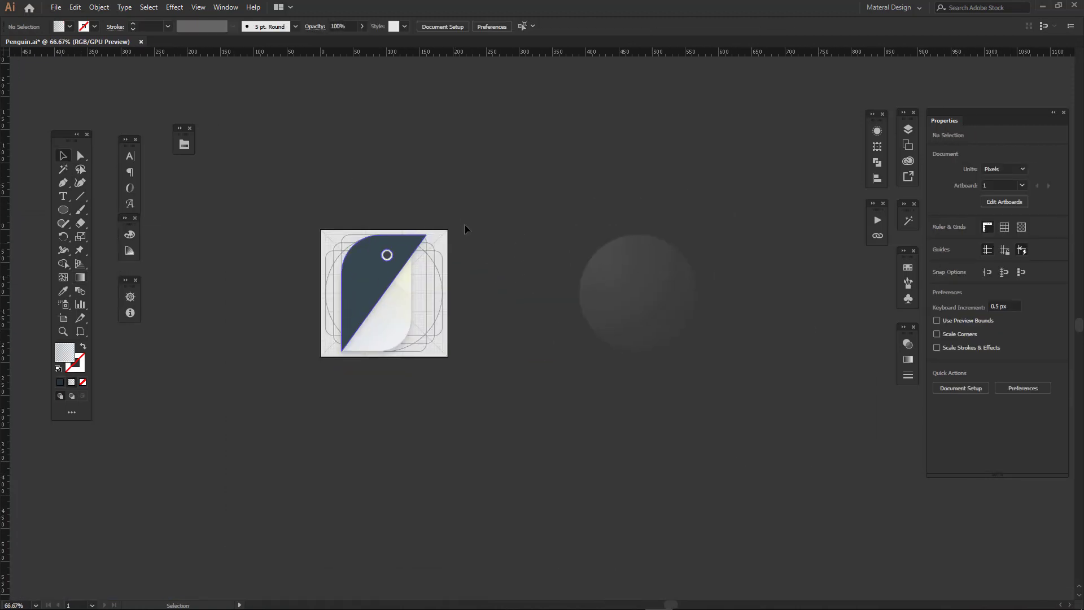
pyautogui.click(347, 341)
pyautogui.scroll(1, 332, 360)
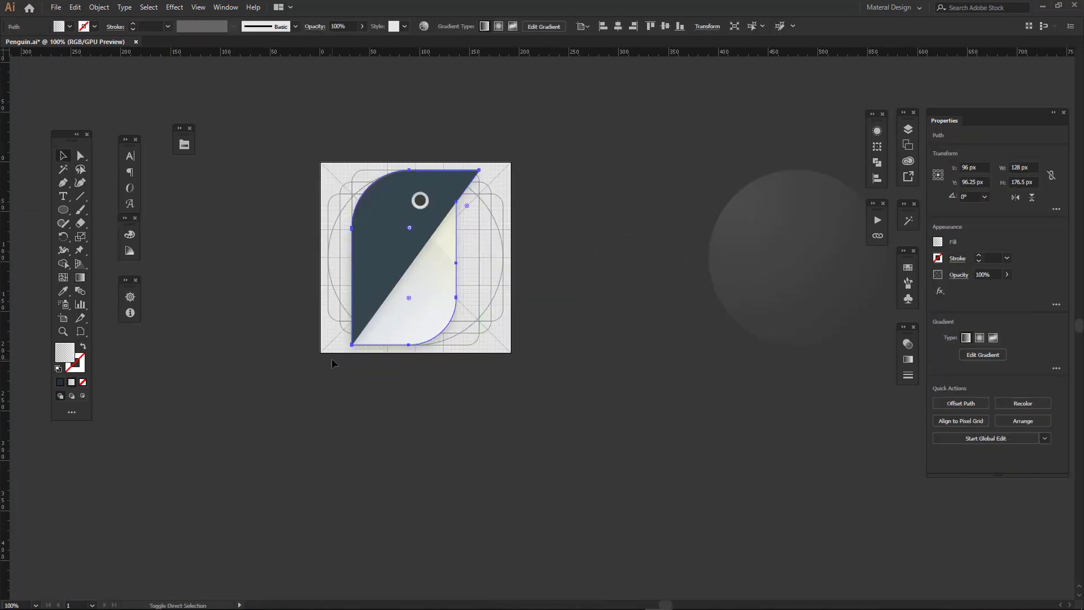
# Drag a diagonal gradient across the body overlay for soft shading over the slate head.
pyautogui.click(876, 130)
pyautogui.click(765, 282)
pyautogui.scroll(1, 501, 263)
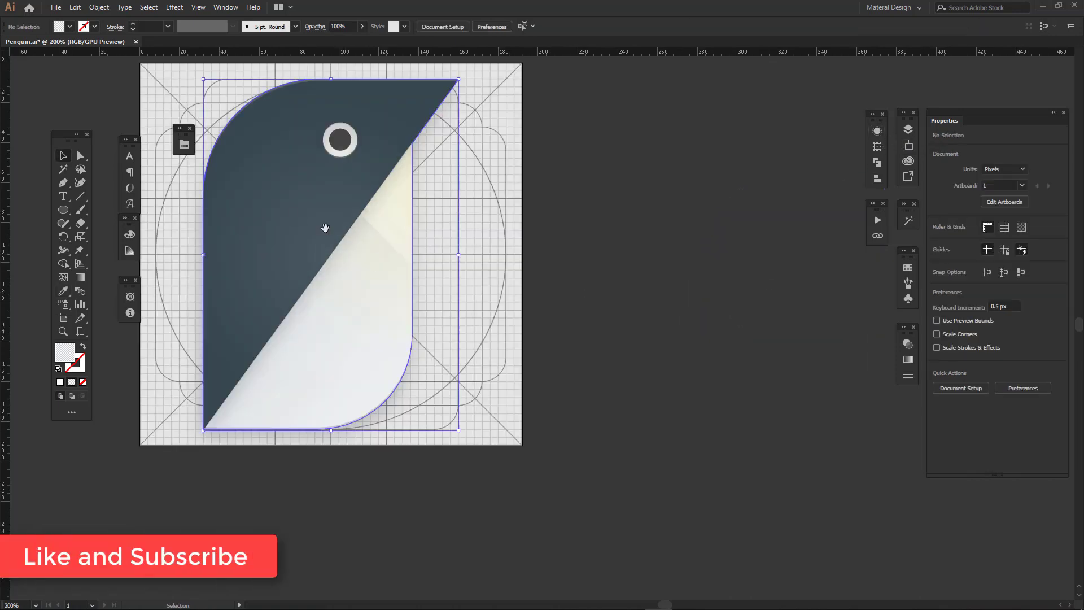
pyautogui.moveTo(325, 228); pyautogui.dragTo(401, 266)
pyautogui.moveTo(259, 138); pyautogui.dragTo(513, 399)
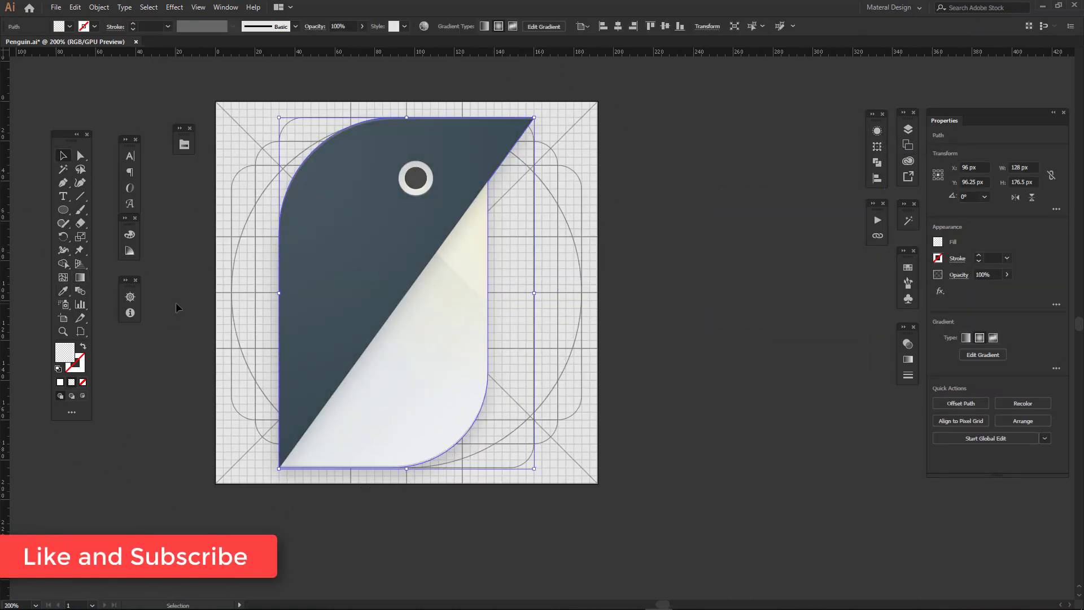